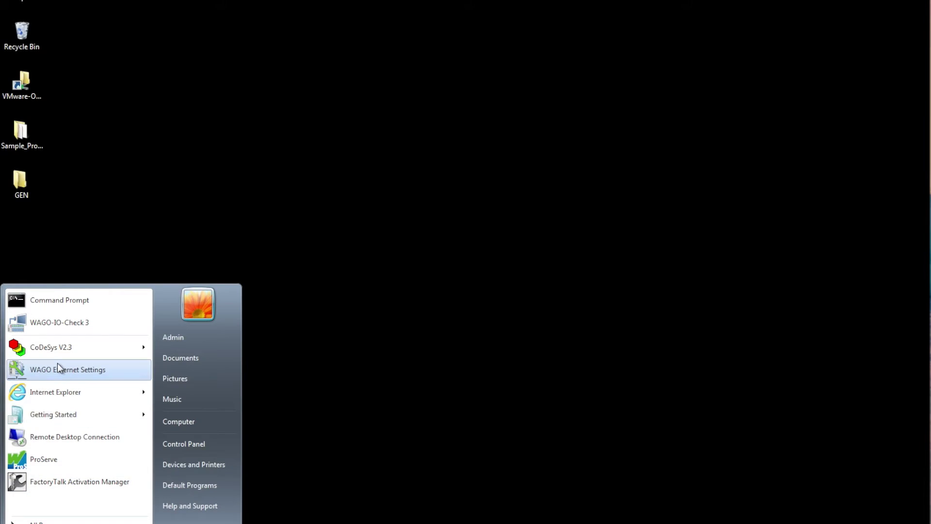
# Step: Connect WAGO Ethernet Settings over Serial Ports (COM9) and show the 750-852's network parameters
pyautogui.click(57, 367)
pyautogui.click(504, 115)
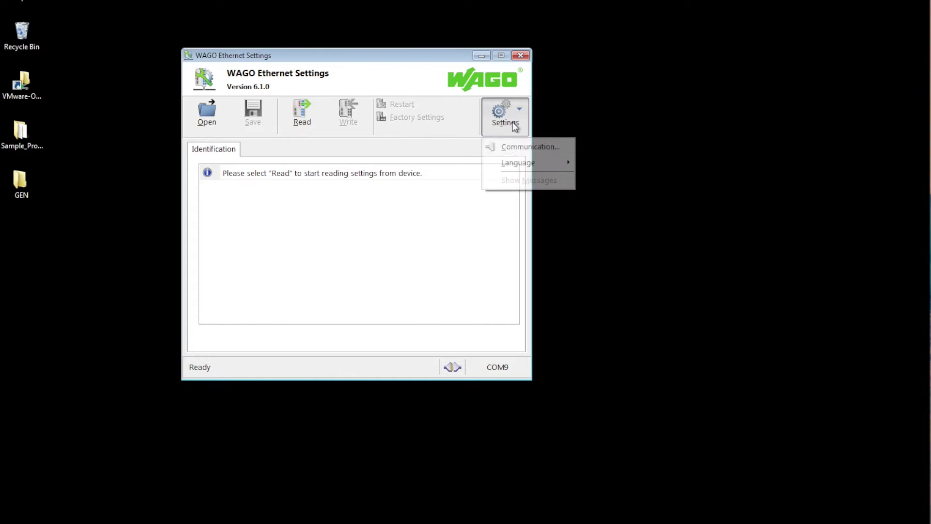
pyautogui.click(512, 145)
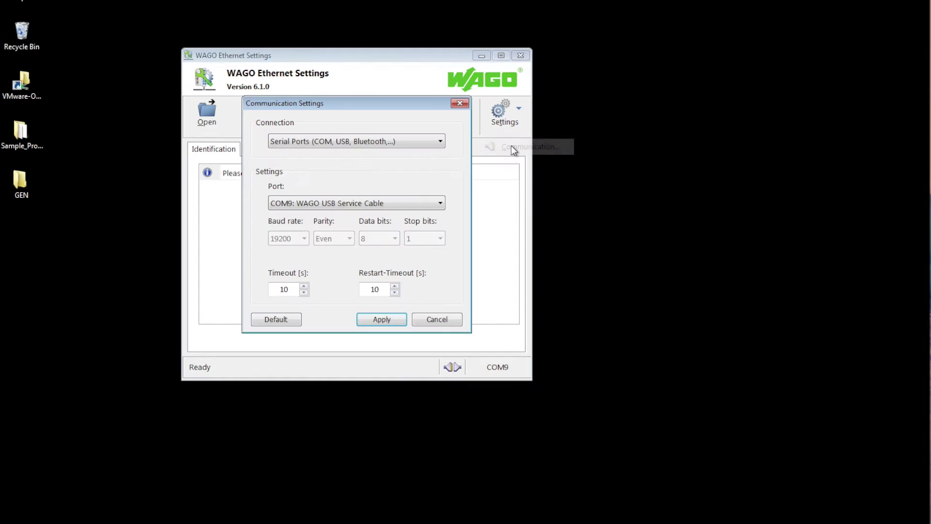
pyautogui.click(338, 143)
pyautogui.click(325, 163)
pyautogui.click(333, 144)
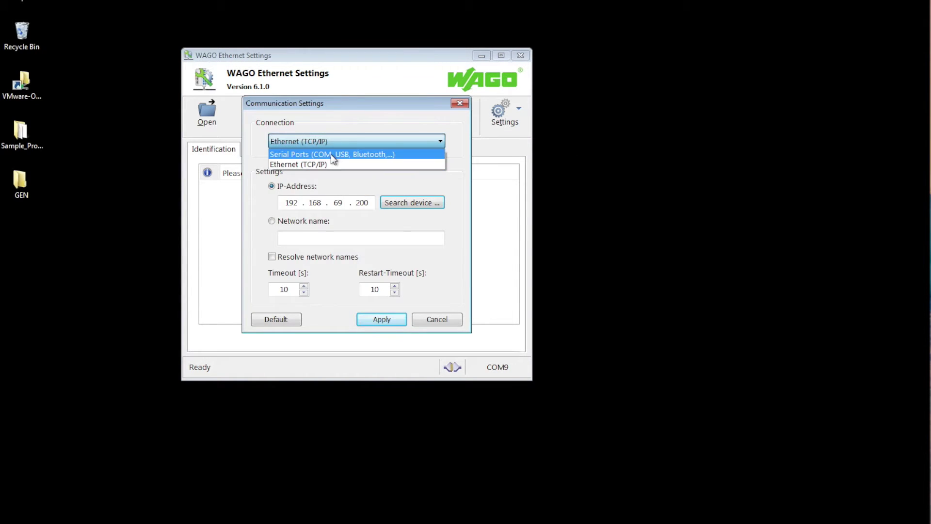
pyautogui.click(331, 154)
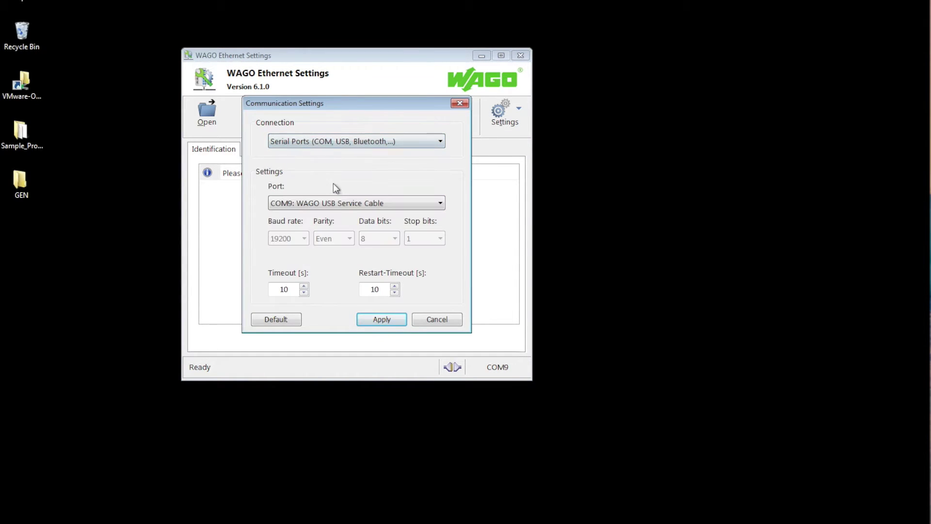
pyautogui.click(381, 320)
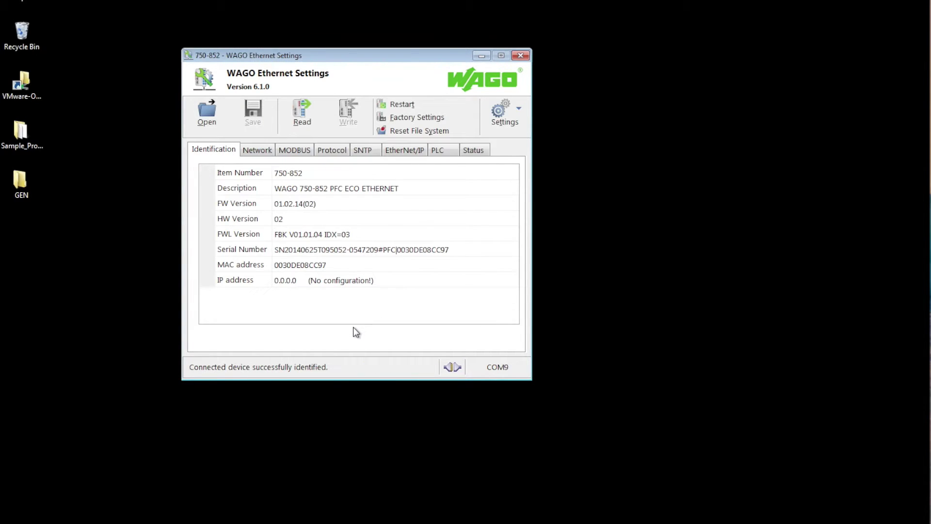
pyautogui.click(260, 150)
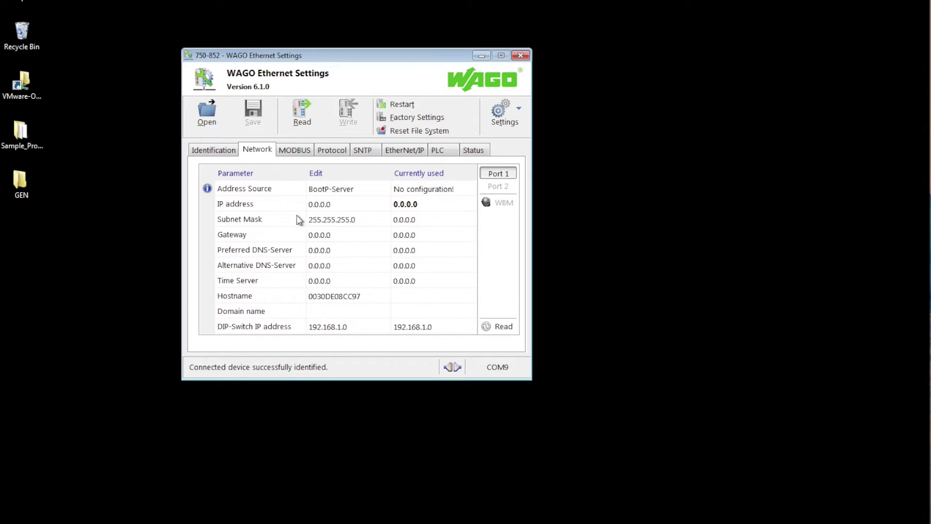
# Step: Use Static Configuration with IP 192.168.69.200, turn on Ethernet/IP, and write to the 750-852
pyautogui.click(321, 189)
pyautogui.click(328, 217)
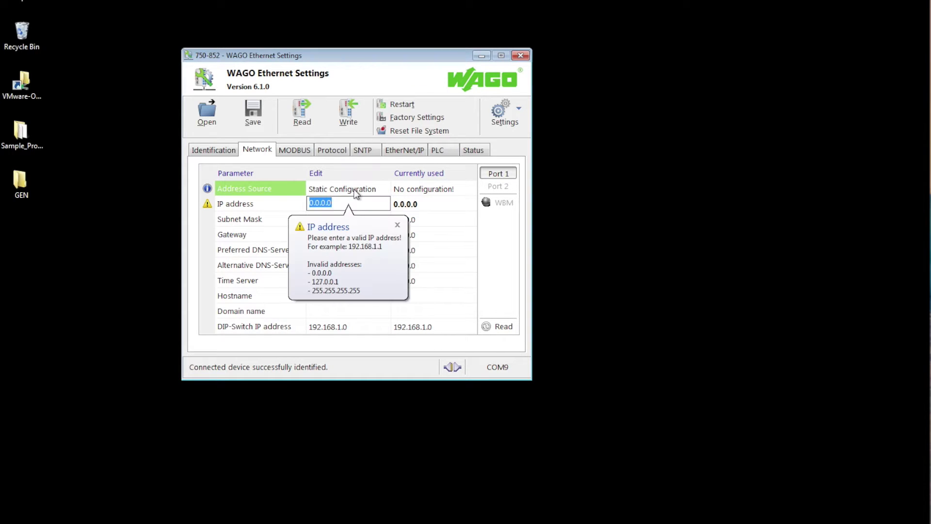
pyautogui.write('192.168.69.200')
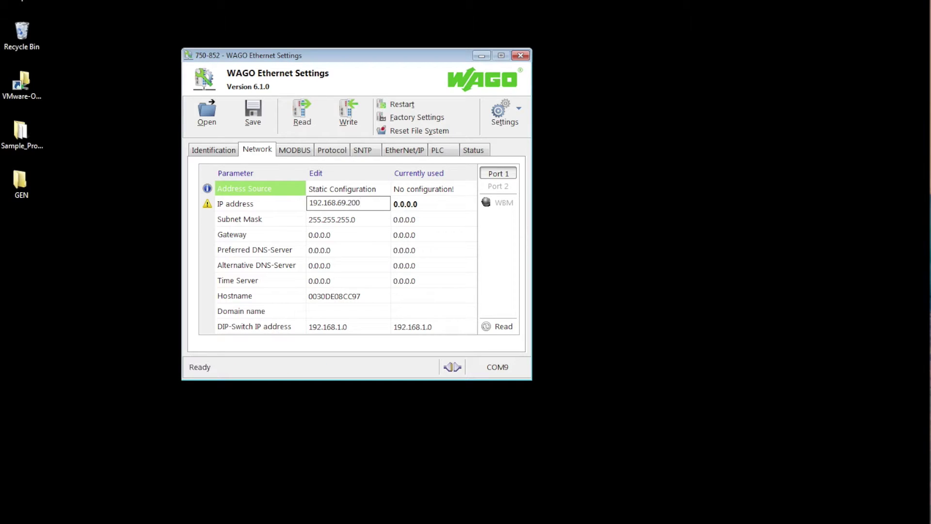
pyautogui.press('Return')
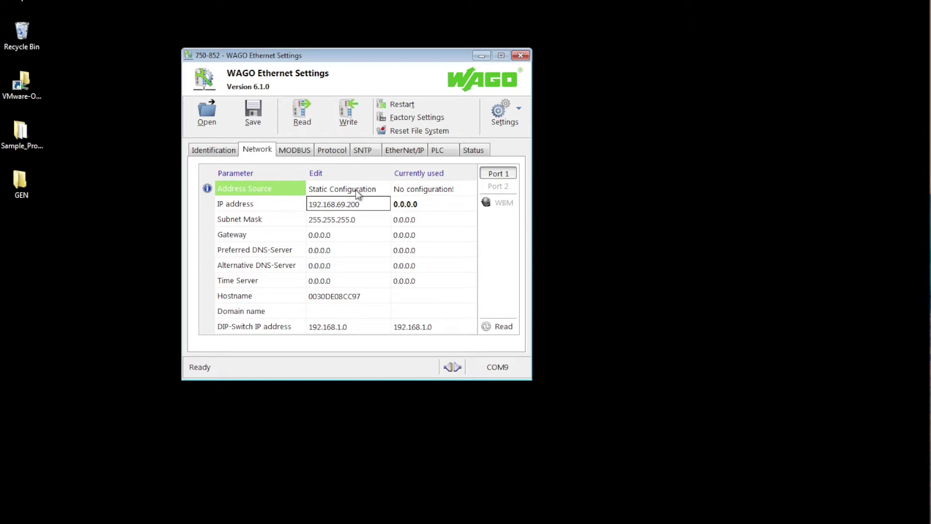
pyautogui.click(335, 151)
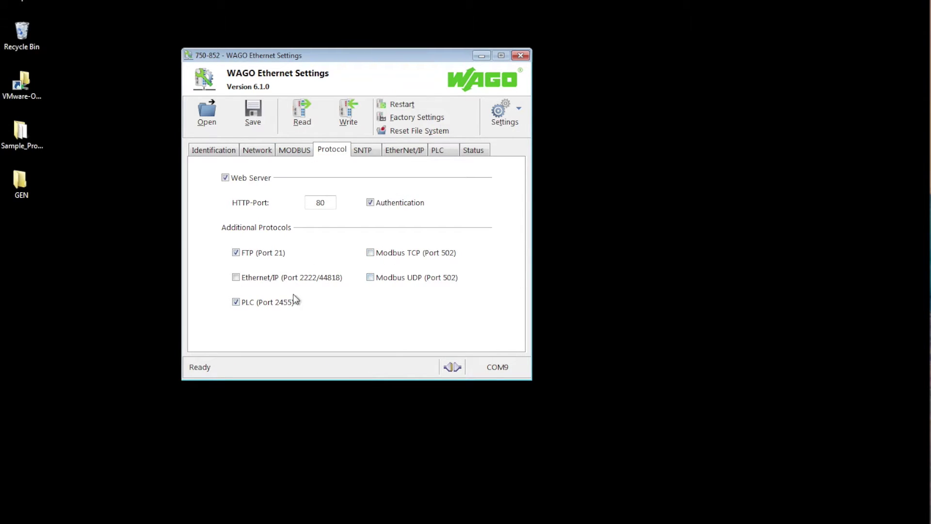
pyautogui.click(348, 111)
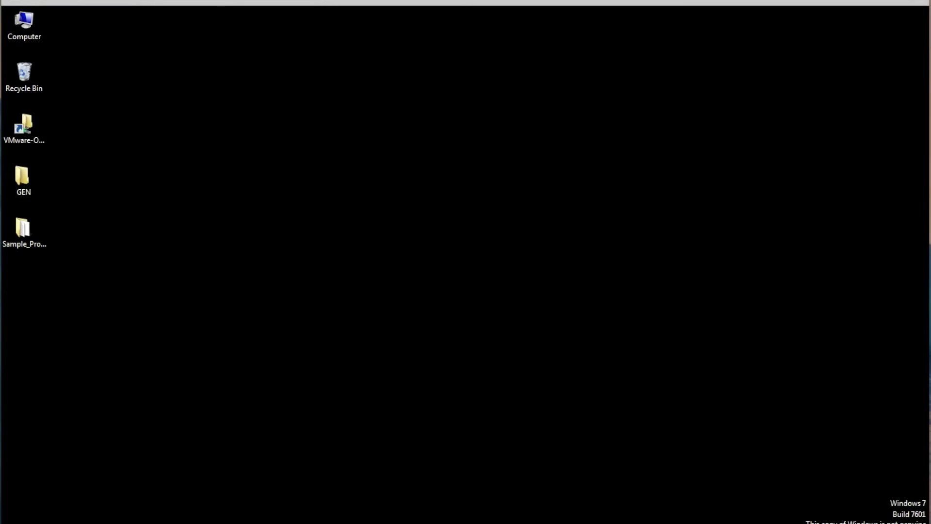
# Step: Launch WAGO-I/O-Check 3 and set its communication to Ethernet (TCP/IP) at 192.168.69.200
pyautogui.press('super')
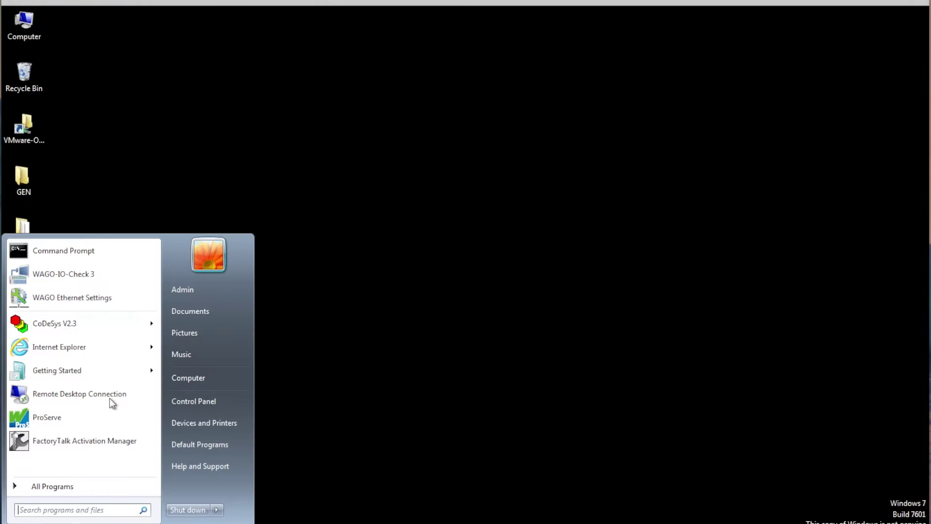
pyautogui.click(87, 275)
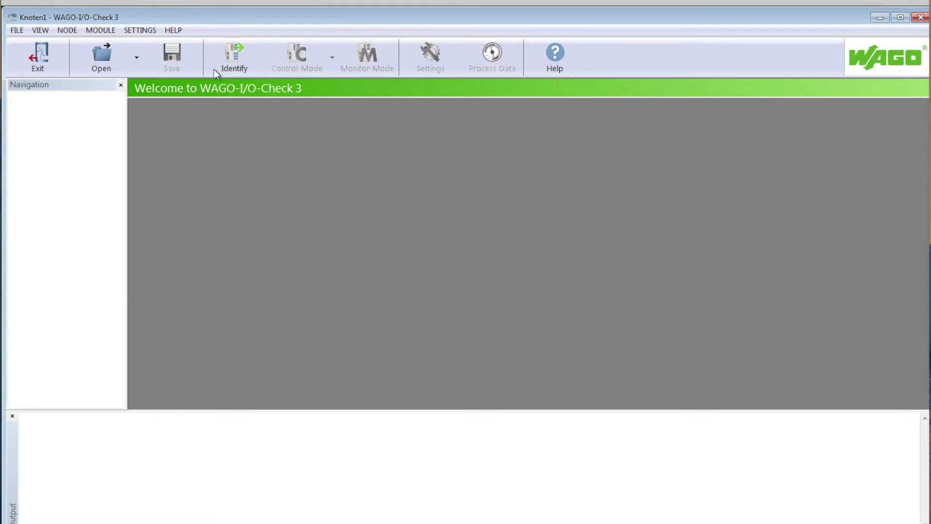
pyautogui.click(146, 30)
pyautogui.click(156, 47)
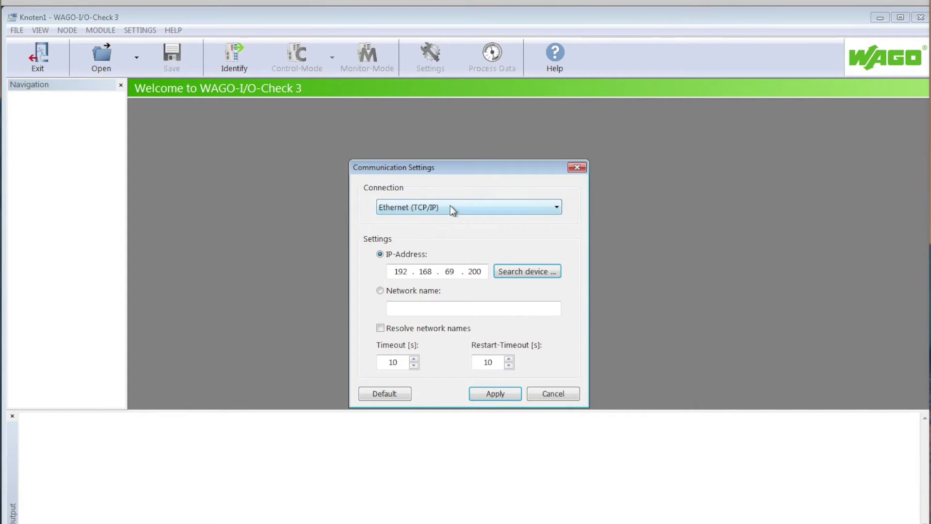
pyautogui.click(451, 206)
pyautogui.click(446, 231)
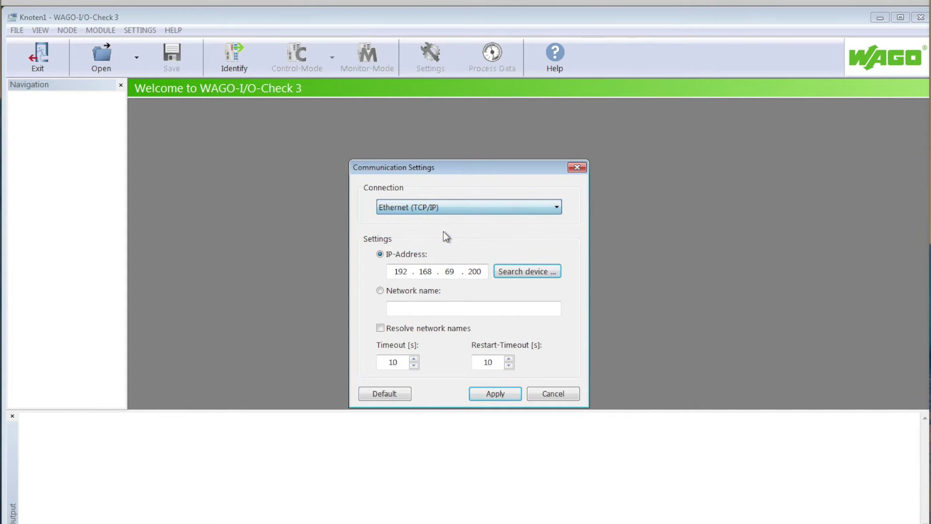
pyautogui.click(495, 394)
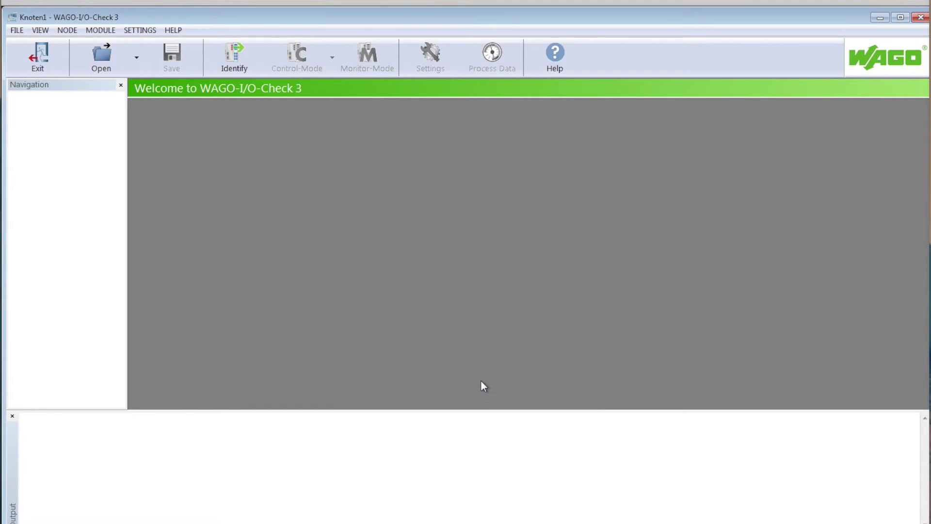
# Step: Identify the node: a 750-852 with 750-658 CAN Gateway and 750-600 modules
pyautogui.click(234, 70)
pyautogui.click(558, 324)
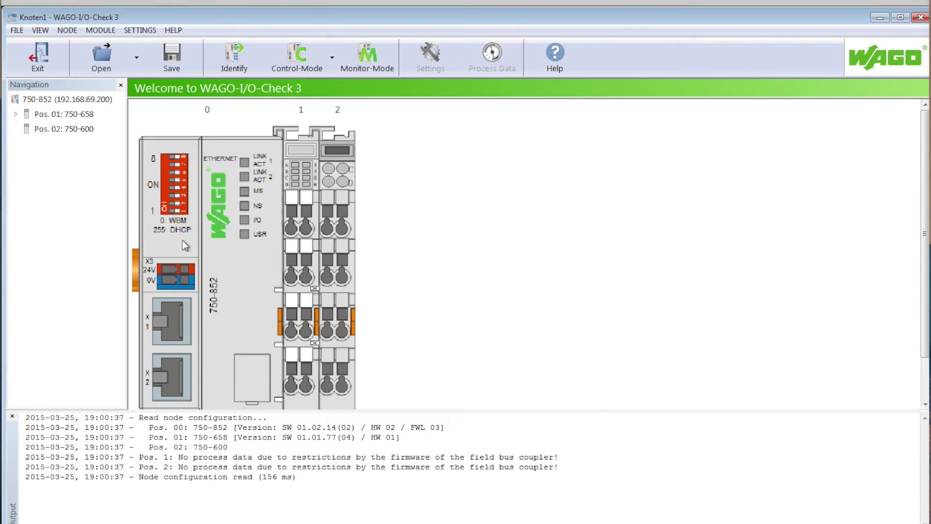
pyautogui.rightClick(310, 232)
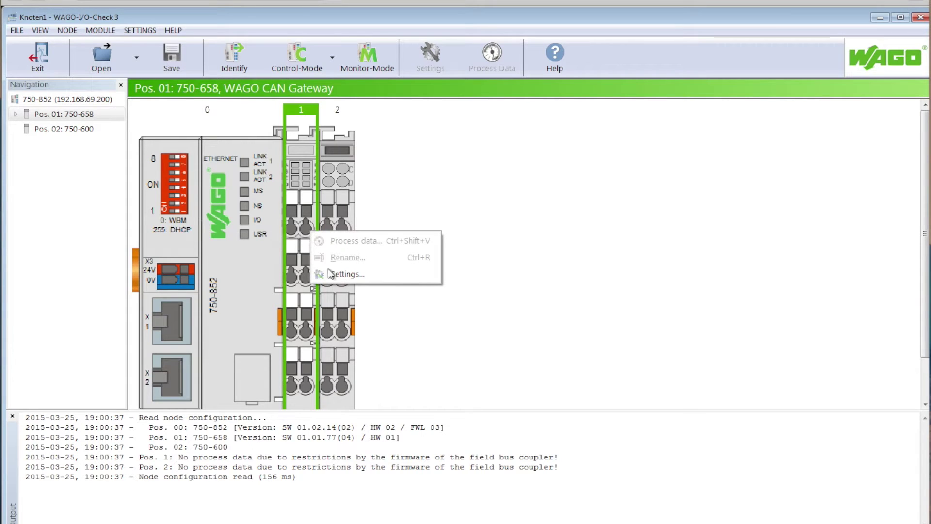
# Step: Open the 750-658 module's Settings and save its Configuration with mailbox length 5 and 12-byte process data
pyautogui.click(340, 274)
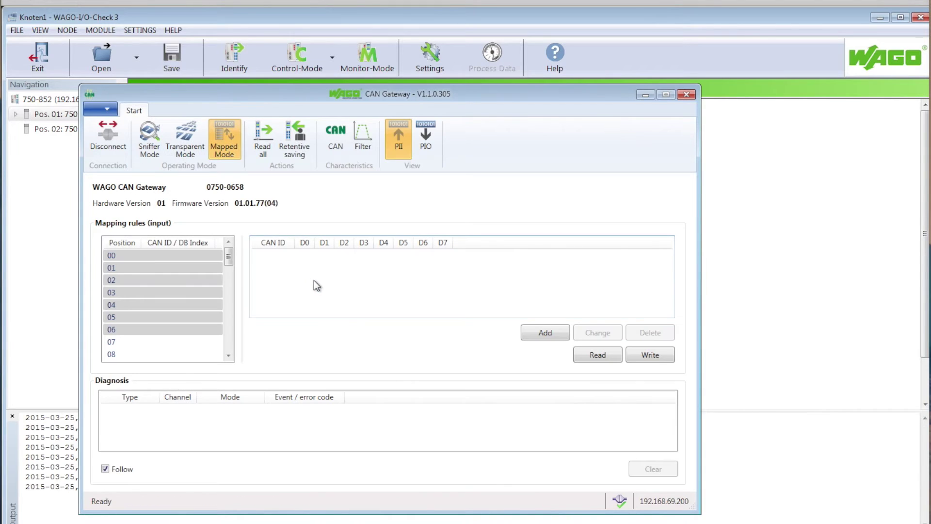
pyautogui.click(108, 110)
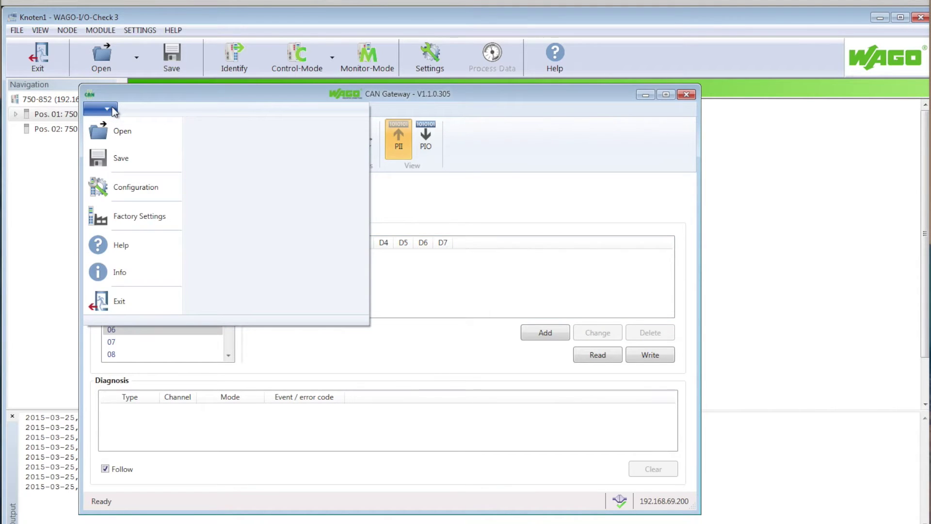
pyautogui.click(143, 189)
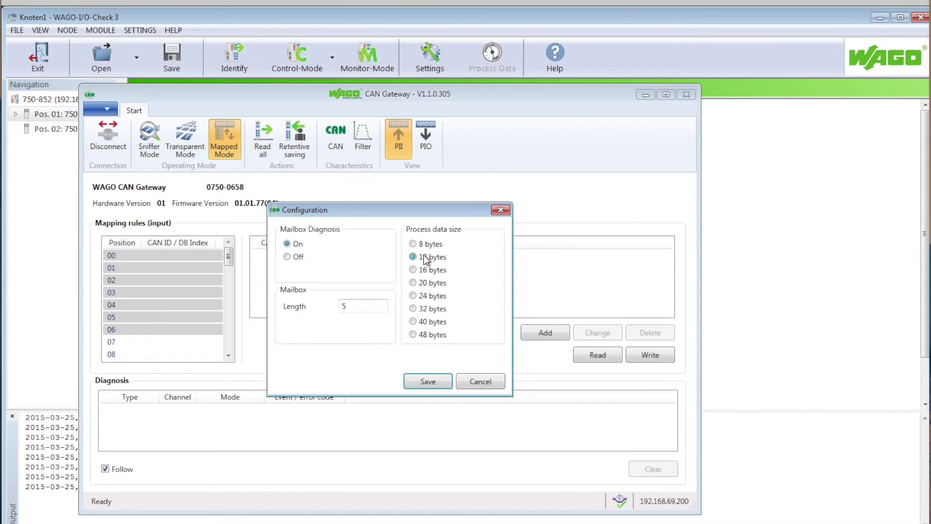
pyautogui.click(425, 385)
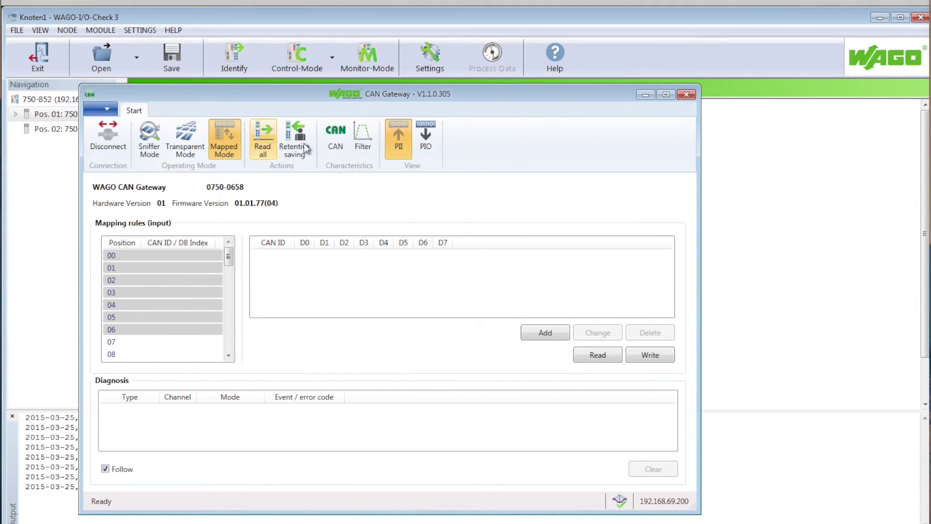
# Step: Set the CAN bus baud rate to 250 kBit/s and save the CAN parameters
pyautogui.click(335, 139)
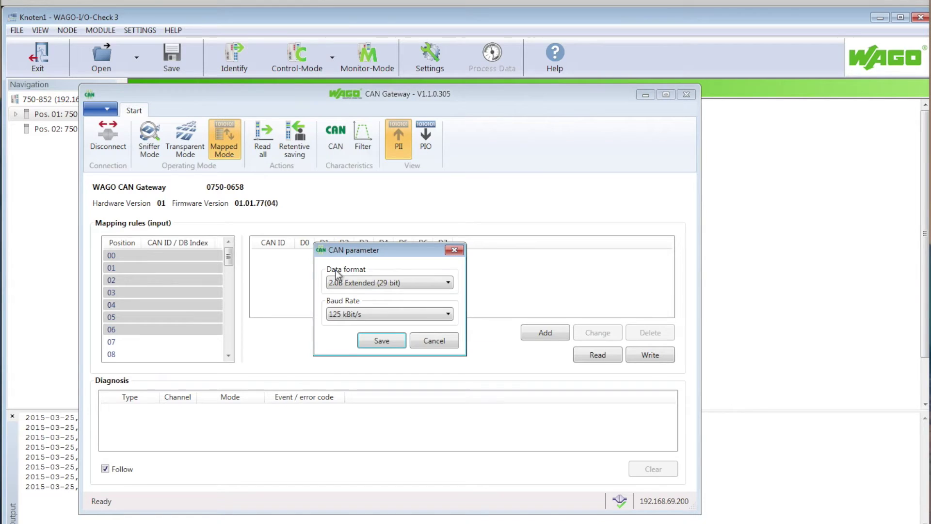
pyautogui.click(342, 318)
pyautogui.click(346, 366)
pyautogui.click(366, 337)
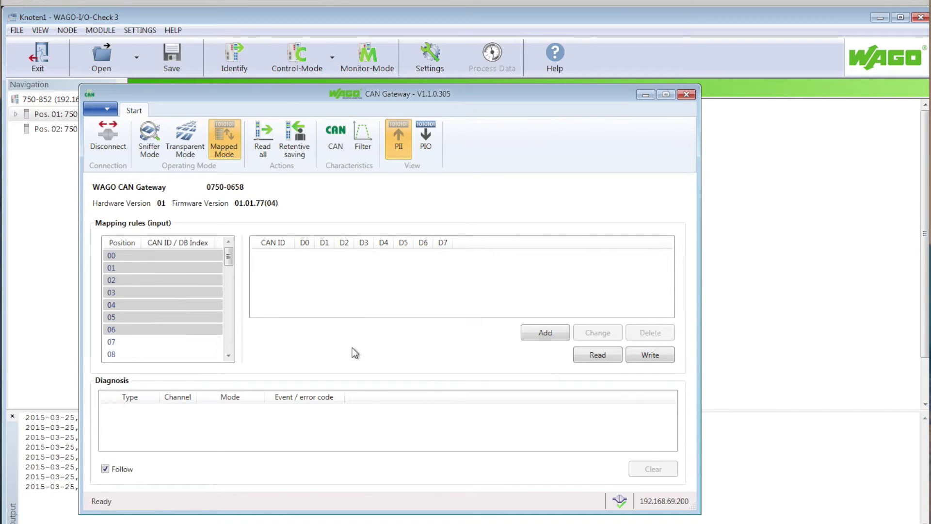
# Step: Cycle through Sniffer and Transparent modes back to Mapped Mode and begin an input mapping rule
pyautogui.click(151, 143)
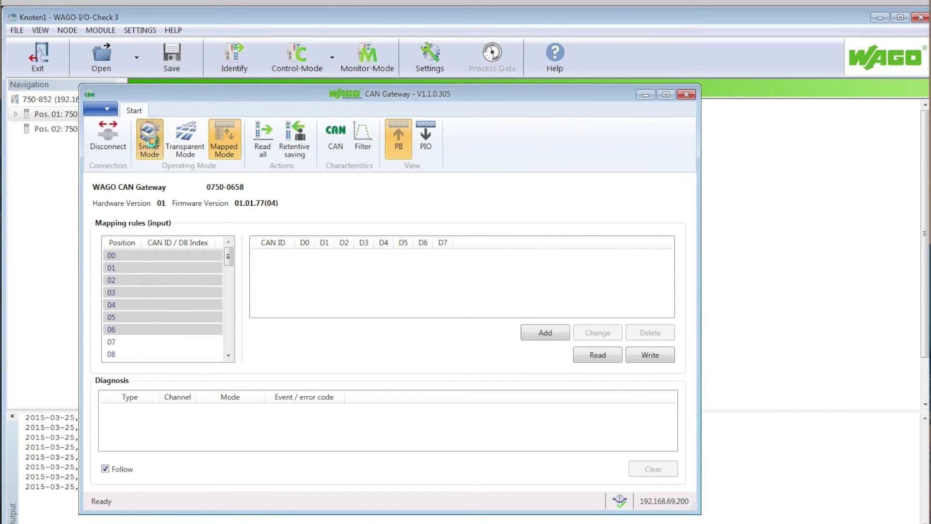
pyautogui.click(181, 147)
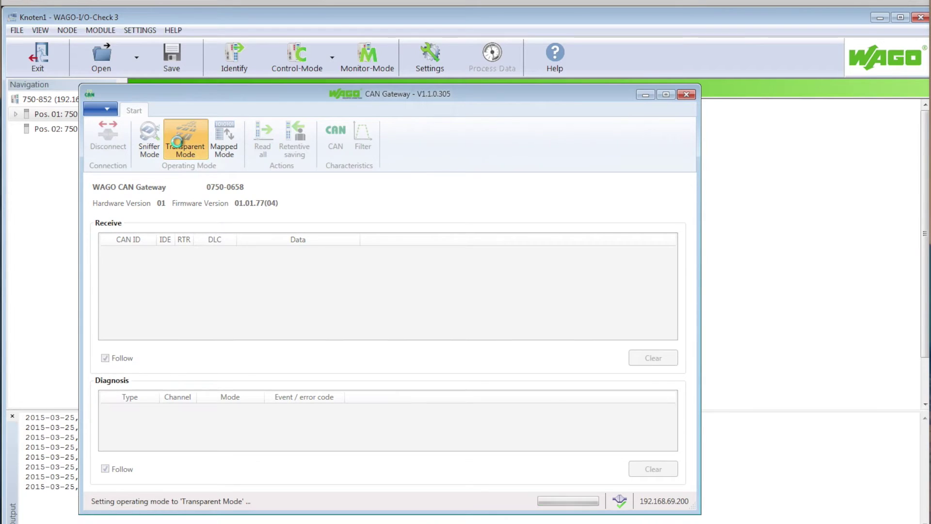
pyautogui.click(223, 144)
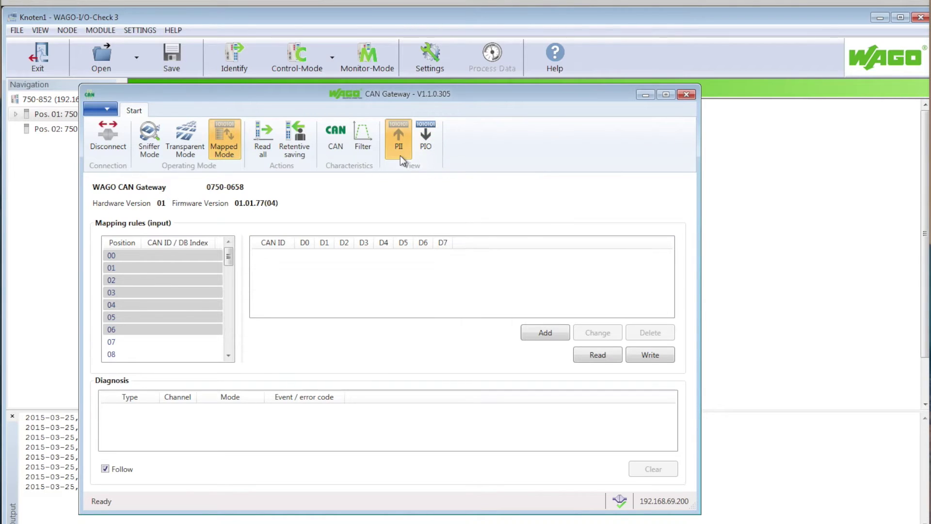
pyautogui.click(544, 334)
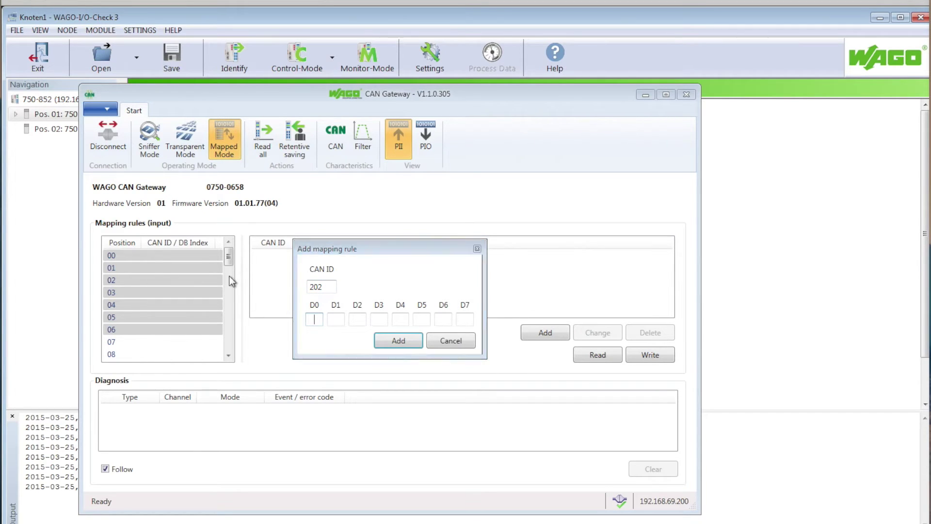
# Step: Restart the input rule for CAN ID 202 and enter data bytes 07, 08, 09, 0A, 0B
pyautogui.click(466, 340)
pyautogui.moveTo(228, 256); pyautogui.dragTo(229, 270)
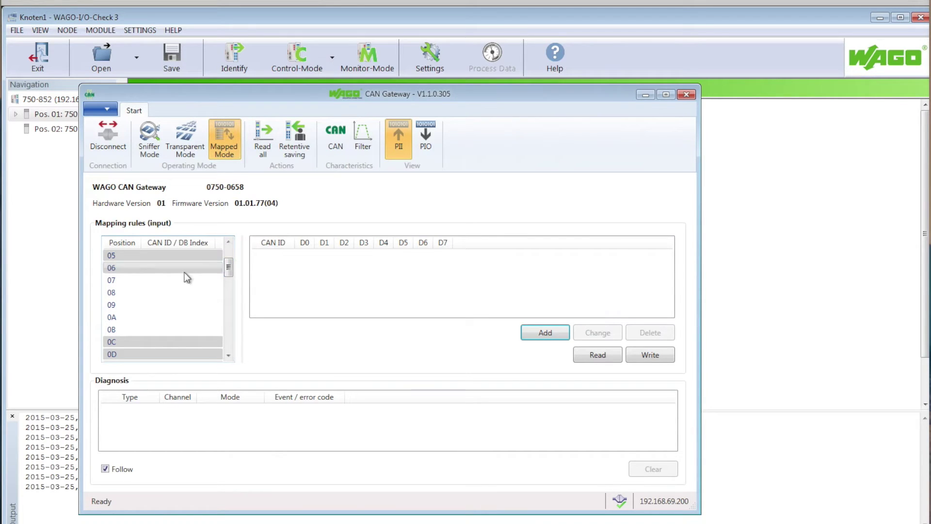
pyautogui.click(545, 333)
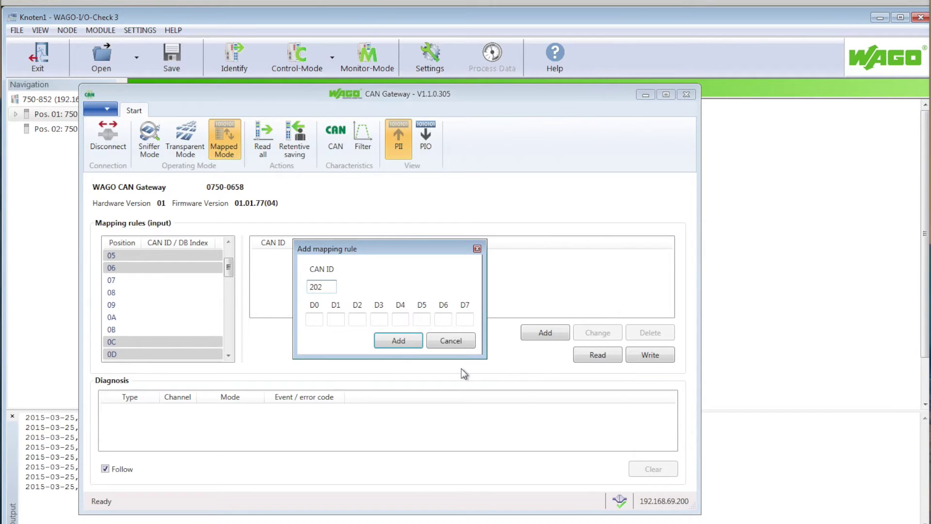
pyautogui.press('Tab')
pyautogui.write('7')
pyautogui.press('Tab')
pyautogui.write('8')
pyautogui.press('Tab')
pyautogui.write('9')
pyautogui.press('Tab')
pyautogui.write('A')
pyautogui.press('Tab')
pyautogui.write('B')
# Step: Add the CAN ID 202 rule and write the input mapping to the gateway
pyautogui.click(410, 340)
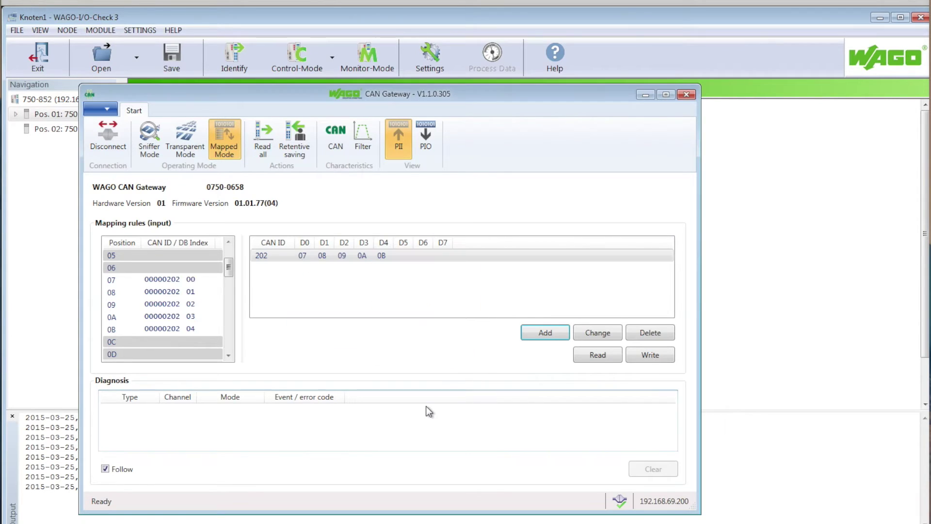
pyautogui.click(650, 355)
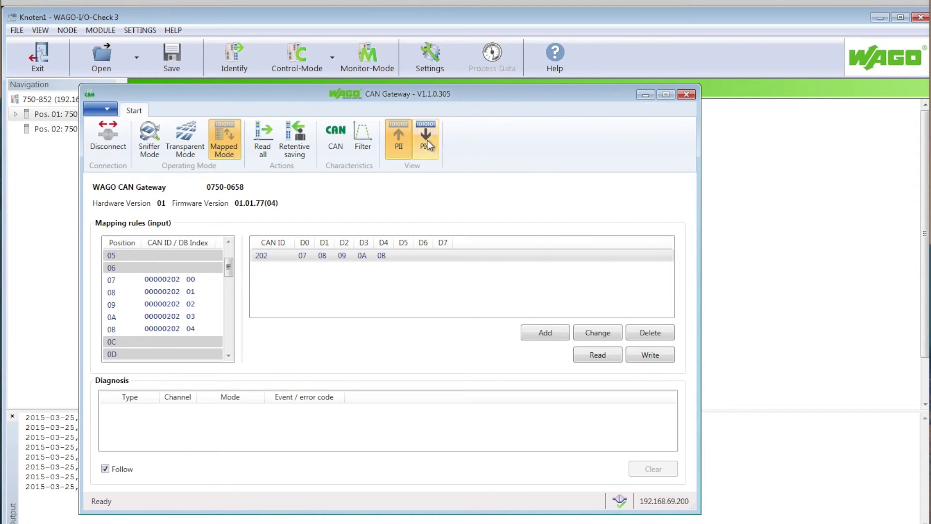
pyautogui.click(432, 145)
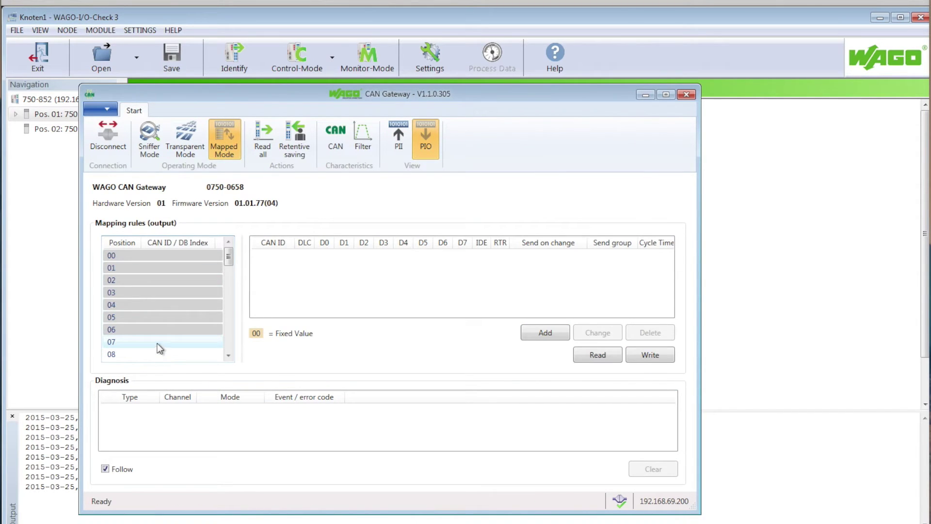
# Step: Start an output rule for CAN ID 121 with data length 5 and bytes D0–D4 set to Fix
pyautogui.moveTo(229, 257); pyautogui.dragTo(229, 268)
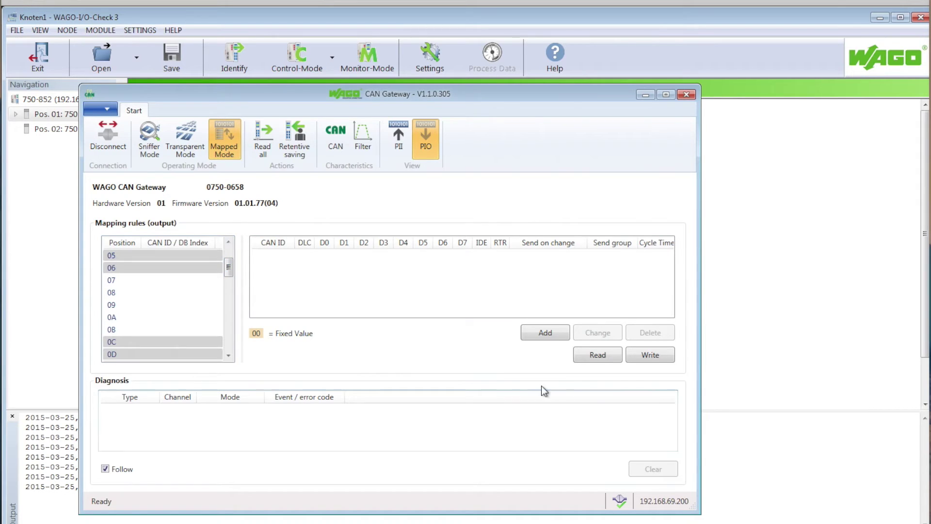
pyautogui.click(545, 333)
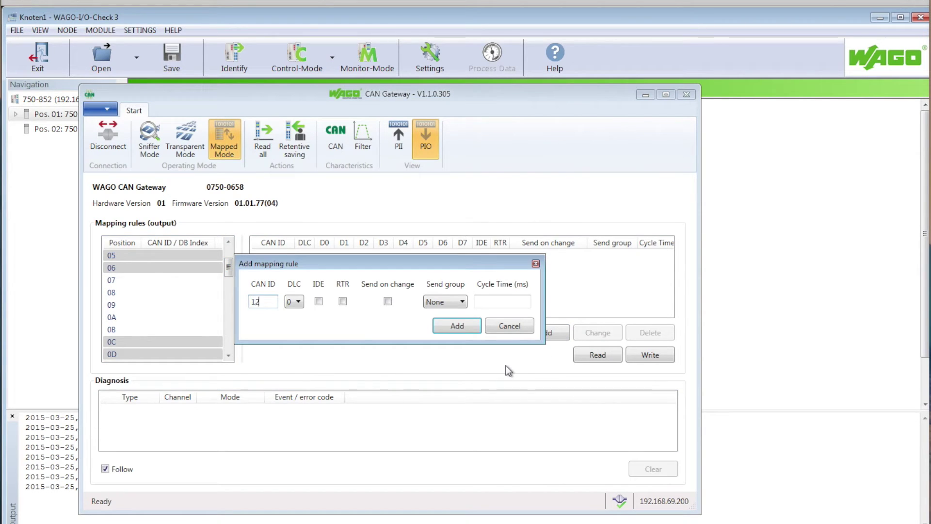
pyautogui.click(272, 297)
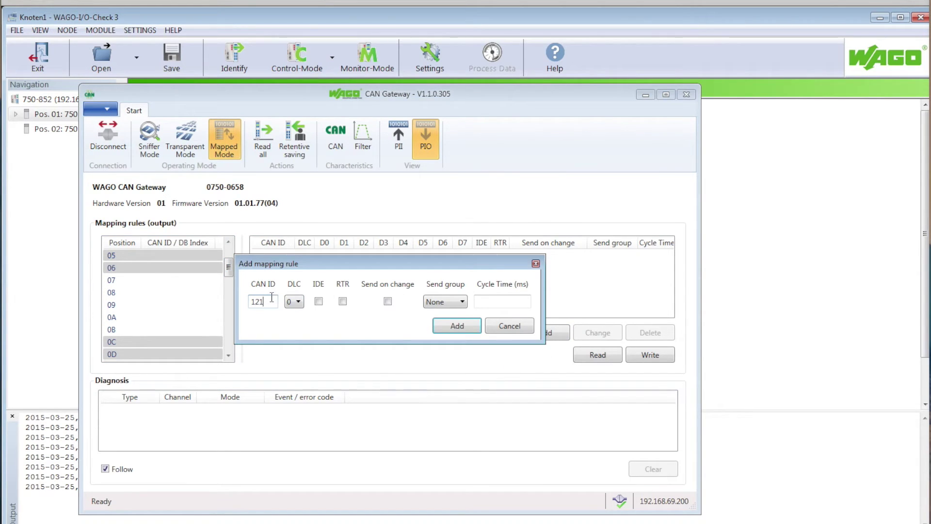
pyautogui.click(296, 302)
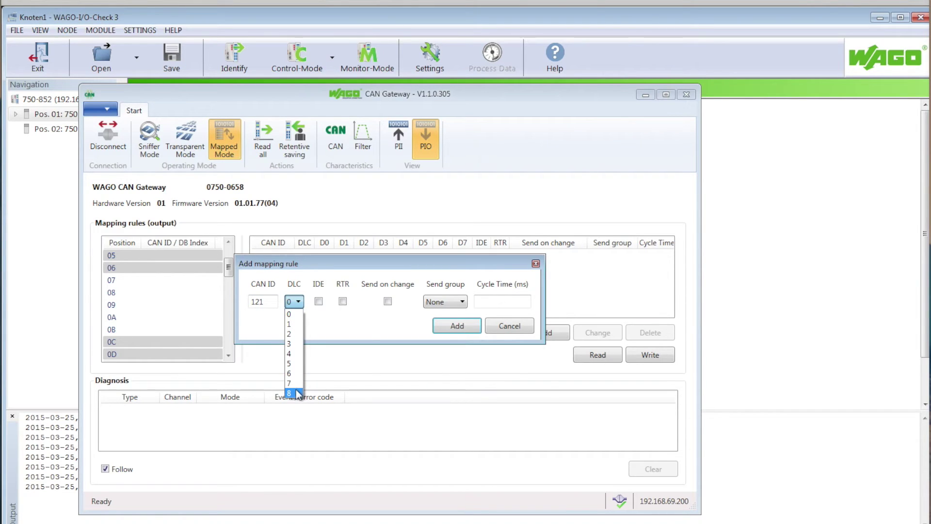
pyautogui.click(291, 393)
pyautogui.click(296, 302)
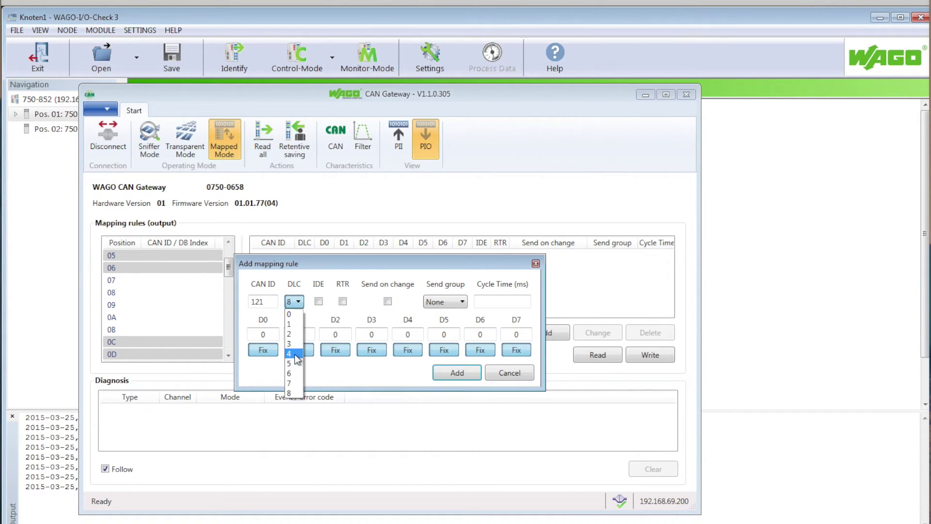
pyautogui.click(297, 365)
pyautogui.click(262, 349)
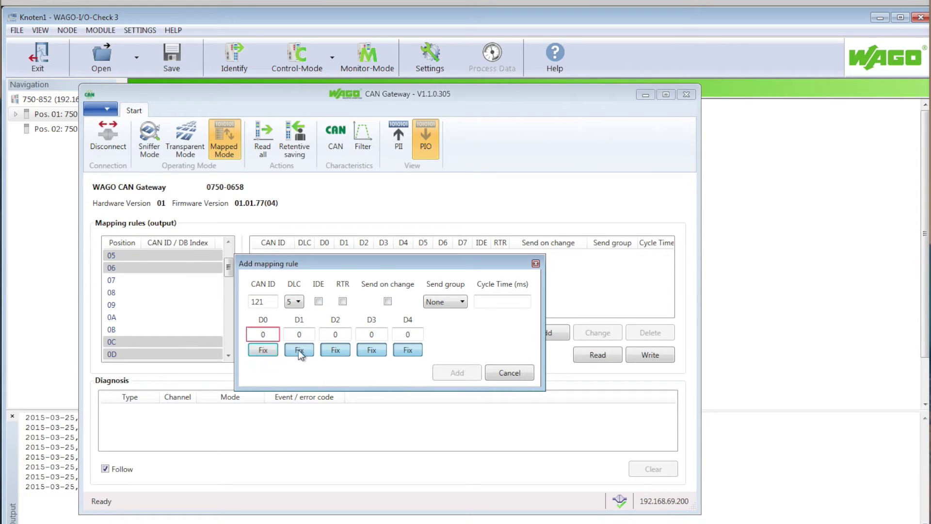
pyautogui.click(299, 350)
pyautogui.click(335, 350)
pyautogui.click(372, 349)
pyautogui.click(407, 350)
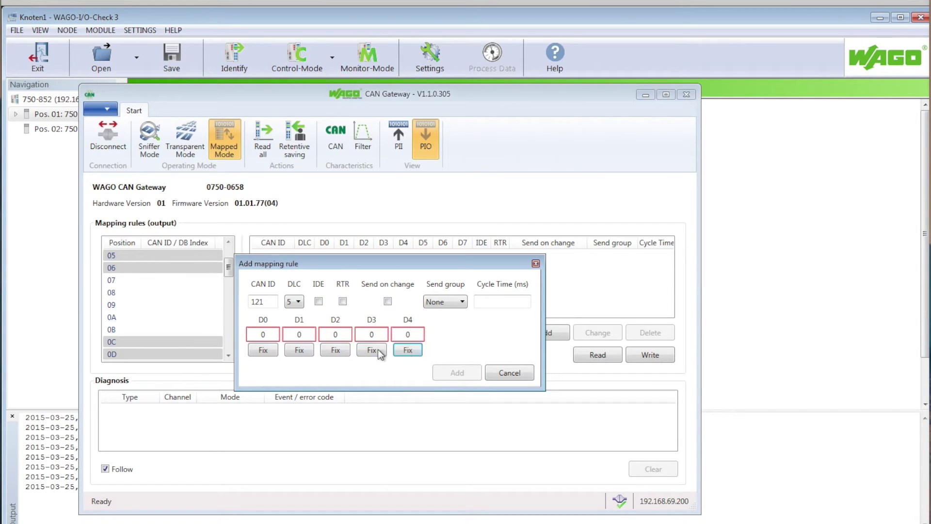
# Step: Enter fixed bytes 07, 08, 09, 0A, 0B, assign send group 1, and add the rule
pyautogui.doubleClick(263, 334)
pyautogui.write('7')
pyautogui.press('Tab')
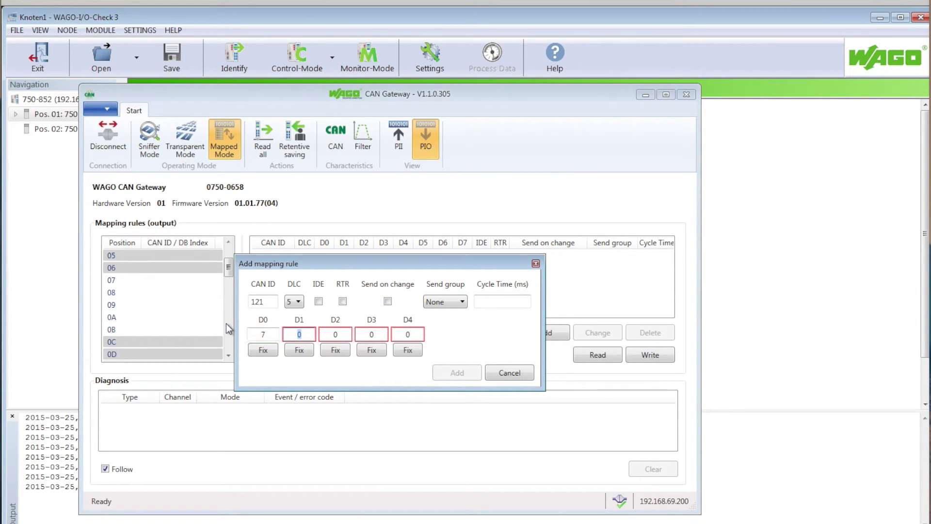
pyautogui.write('8')
pyautogui.press('Tab')
pyautogui.write('9')
pyautogui.press('Tab')
pyautogui.write('A')
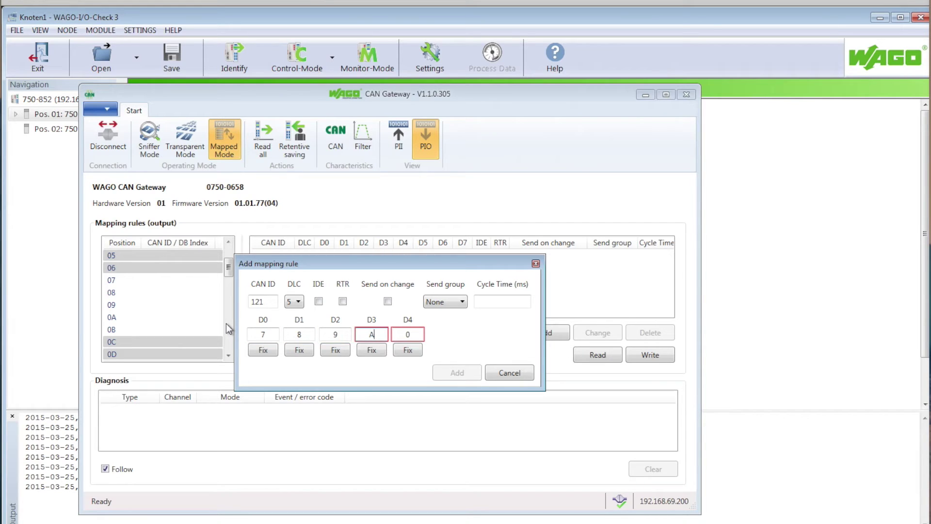
pyautogui.press('Tab')
pyautogui.click(438, 303)
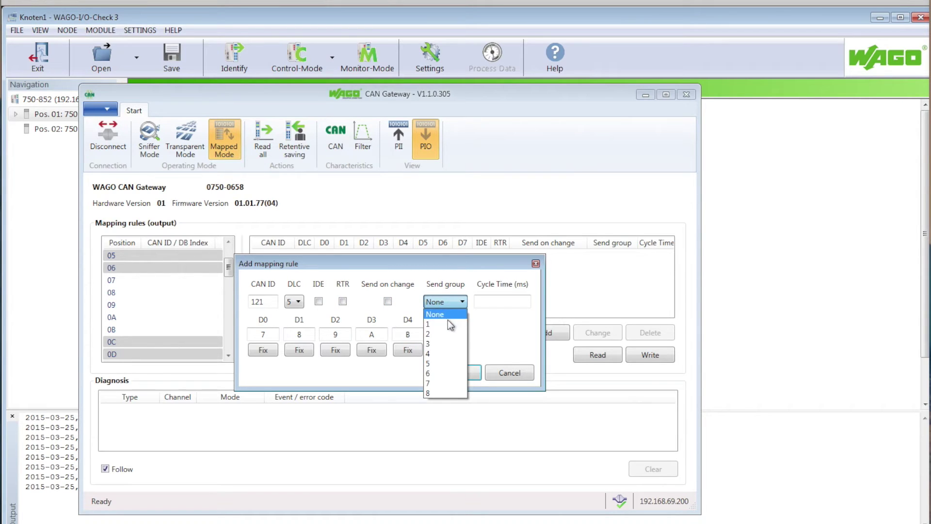
pyautogui.click(447, 323)
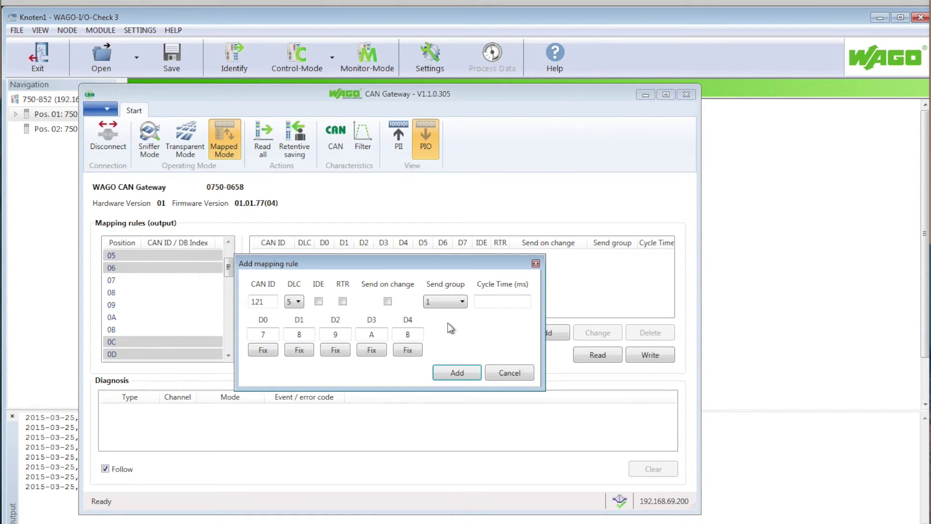
pyautogui.click(455, 373)
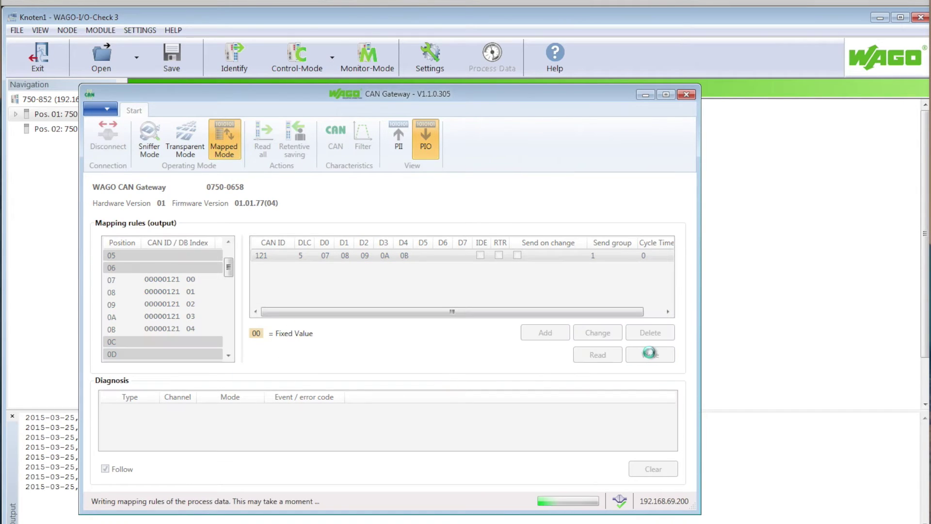
# Step: Save the mapping to retentive memory, disconnect the gateway, and exit WAGO-I/O-Check
pyautogui.click(304, 138)
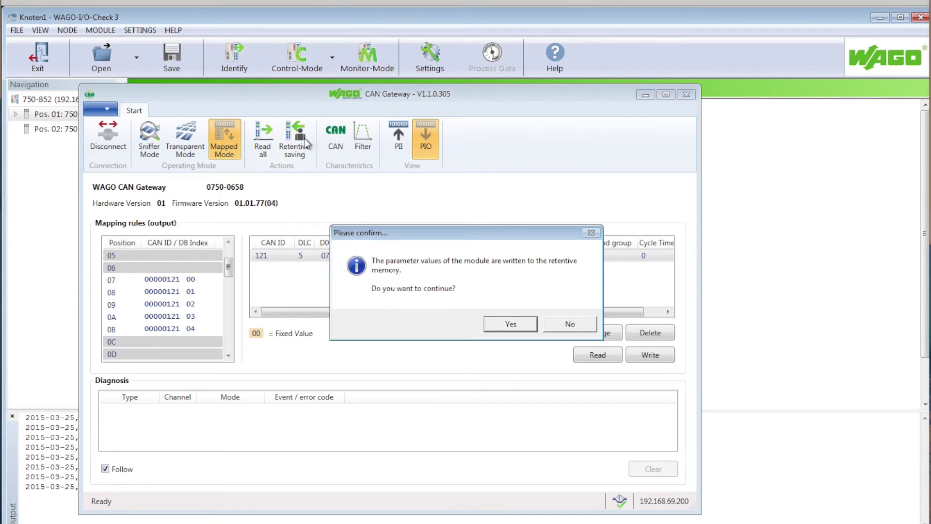
pyautogui.click(509, 322)
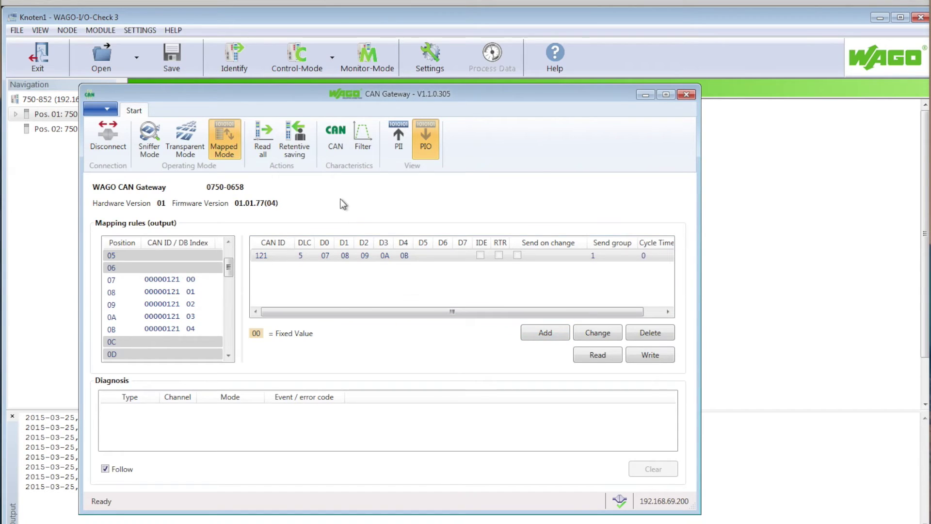
pyautogui.click(115, 135)
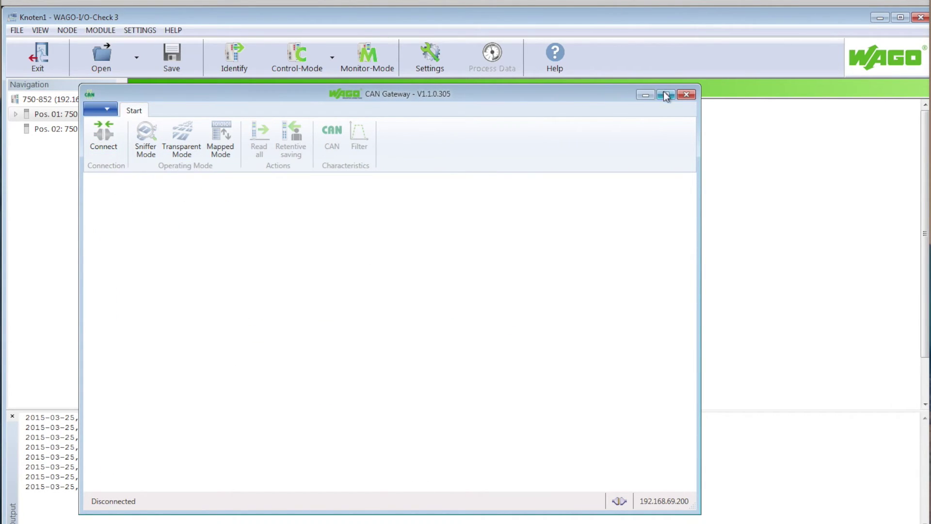
pyautogui.click(686, 94)
pyautogui.rightClick(310, 226)
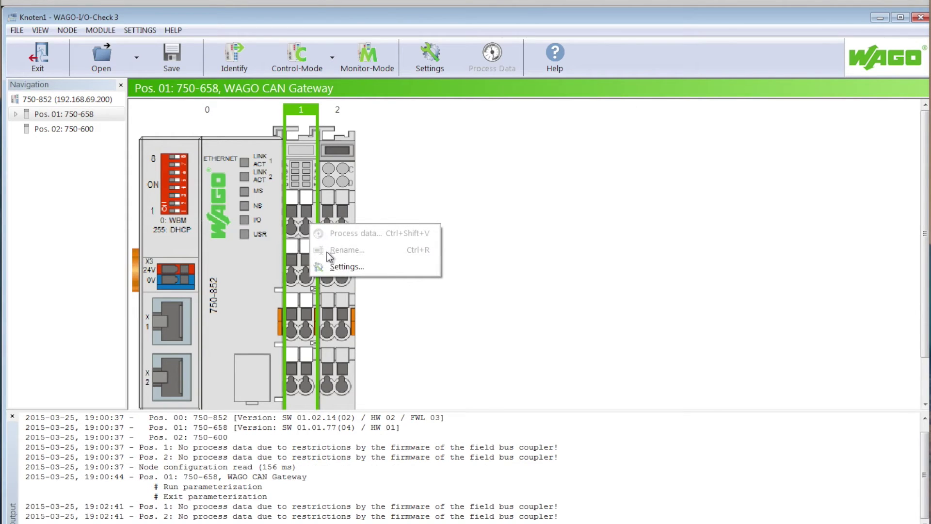
pyautogui.click(37, 58)
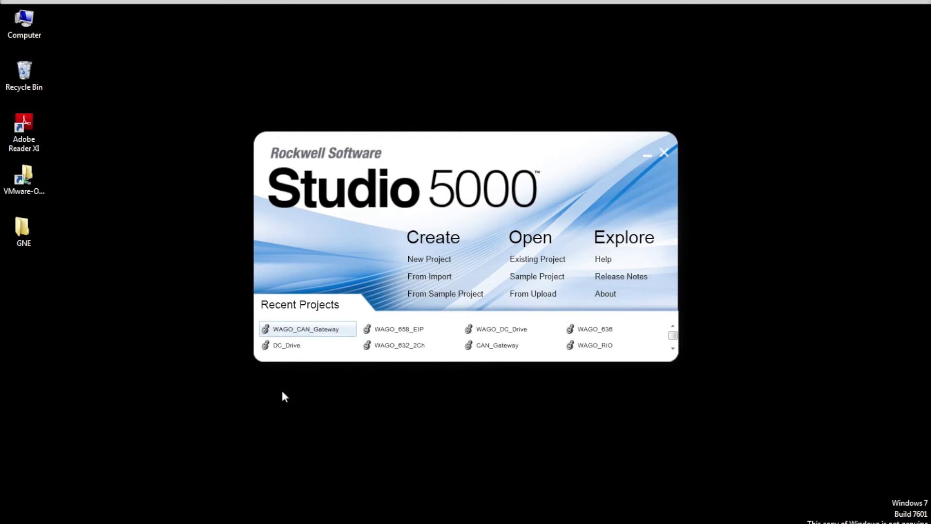
# Step: Create project WAGO_CAN_Gateway for a 1769-L16ER-BB1B with 0 expansion I/O modules, replacing the existing file
pyautogui.click(429, 258)
pyautogui.write('WA')
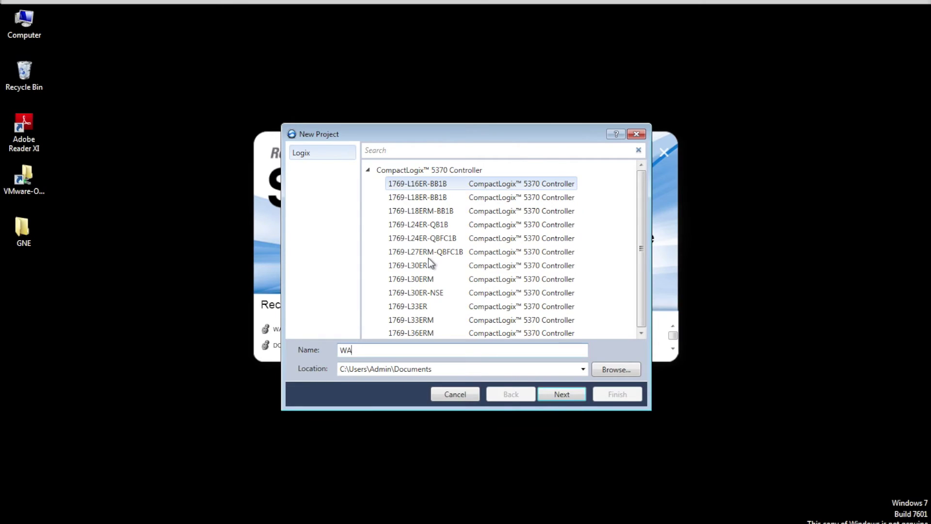
pyautogui.write('GO_CAN_Gateway')
pyautogui.click(561, 394)
pyautogui.click(386, 192)
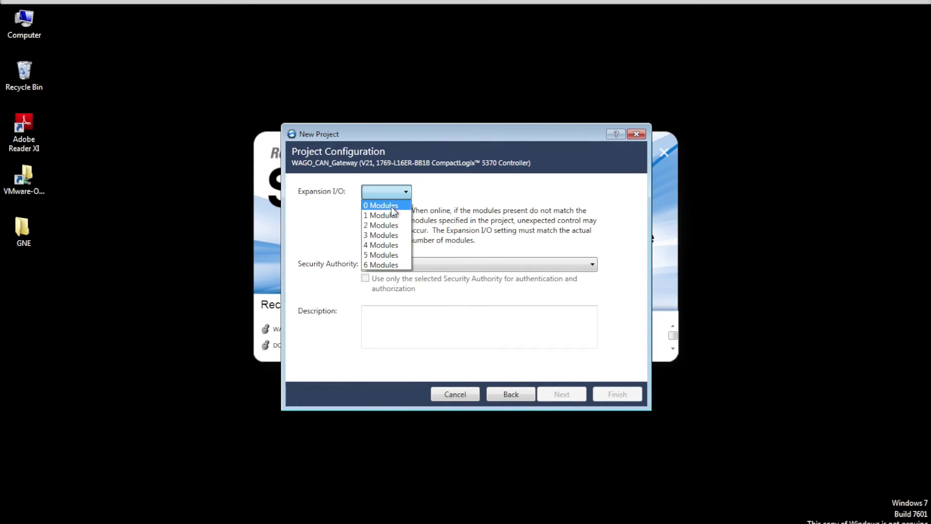
pyautogui.click(388, 202)
pyautogui.click(615, 396)
pyautogui.click(447, 314)
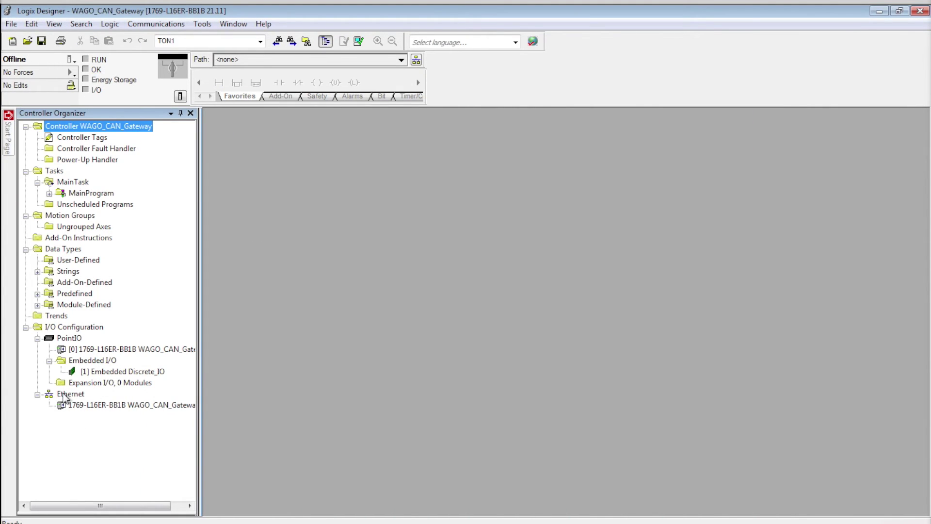
# Step: Add a generic ETHERNET-MODULE named WAGO_RIO with Data - SINT format at 192.168.69.200
pyautogui.click(65, 395)
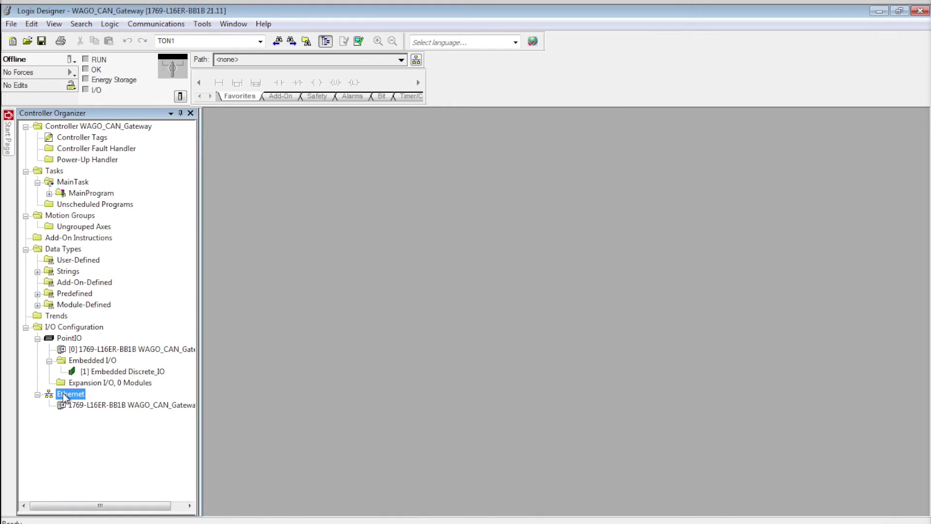
pyautogui.rightClick(65, 395)
pyautogui.click(85, 399)
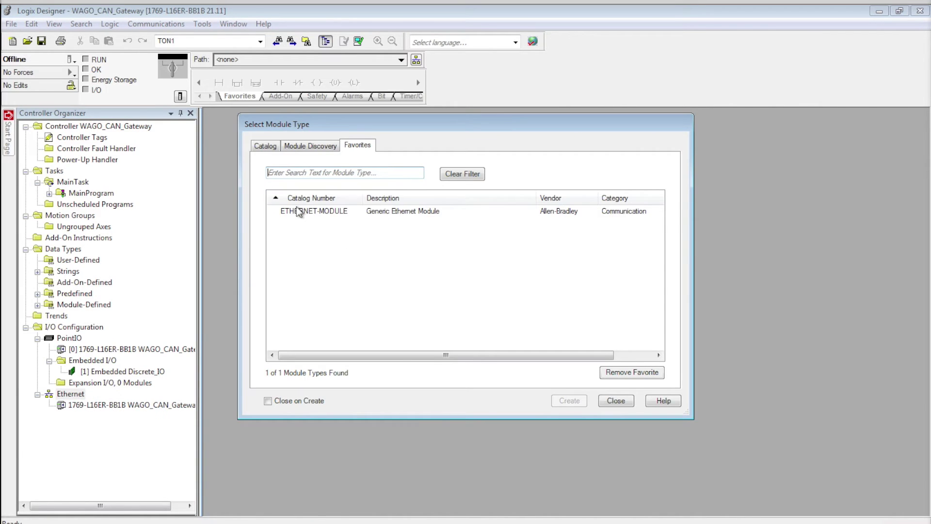
pyautogui.click(299, 212)
pyautogui.doubleClick(298, 212)
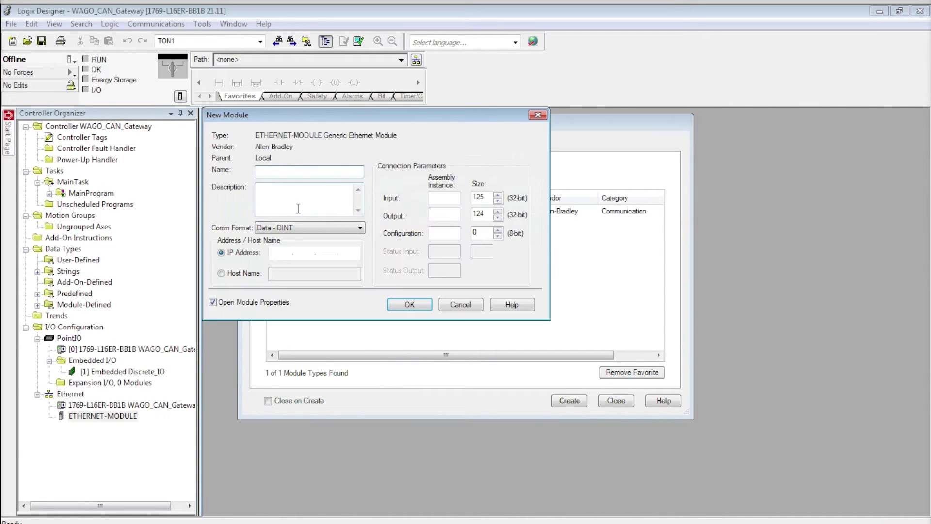
pyautogui.click(279, 169)
pyautogui.click(279, 228)
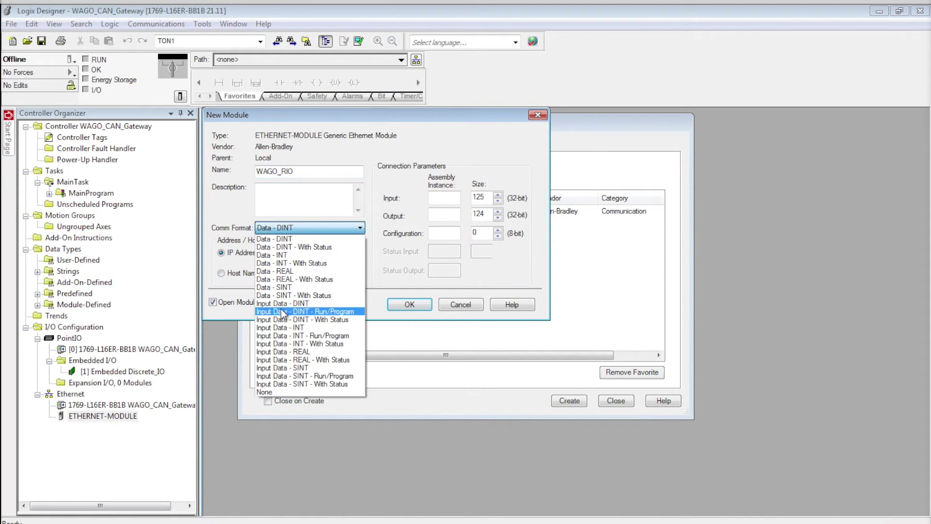
pyautogui.click(281, 290)
pyautogui.click(292, 254)
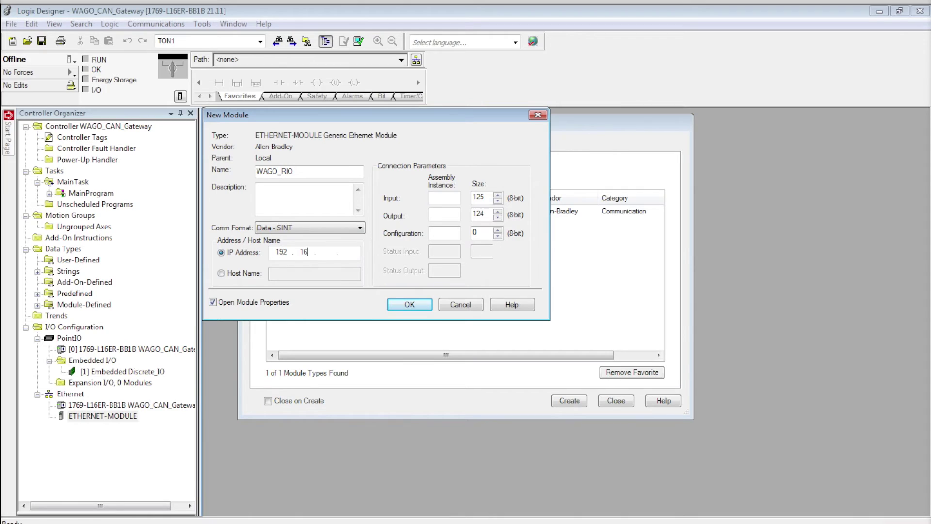
# Step: Set input instance 107 and output instance 101, 12 bytes each, and confirm the module
pyautogui.click(445, 200)
pyautogui.write('107')
pyautogui.press('Tab')
pyautogui.write('12')
pyautogui.press('Tab')
pyautogui.write('101')
pyautogui.press('Tab')
pyautogui.write('12')
pyautogui.press('Tab')
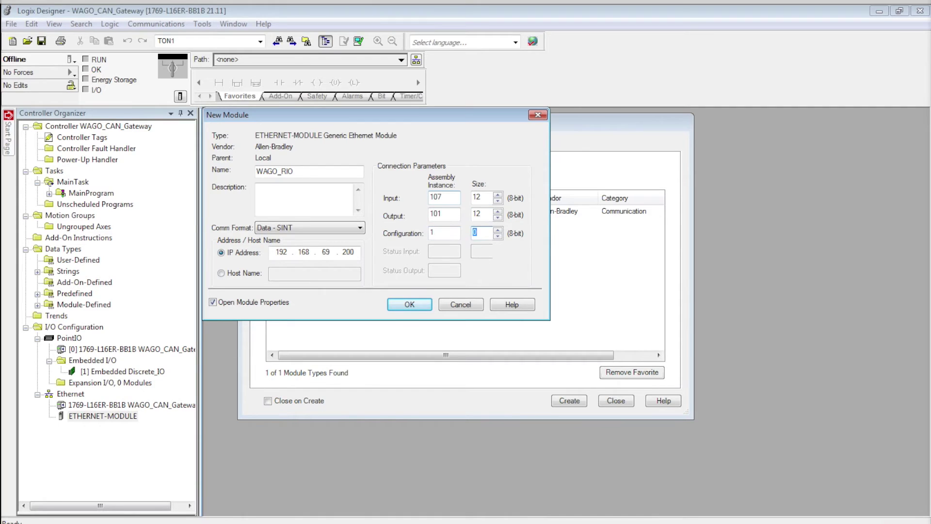
pyautogui.click(412, 303)
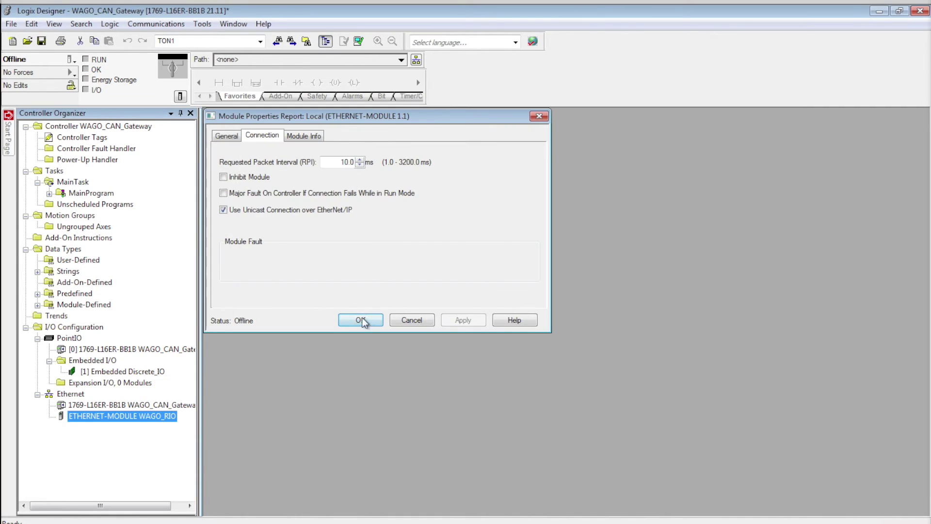
pyautogui.click(362, 320)
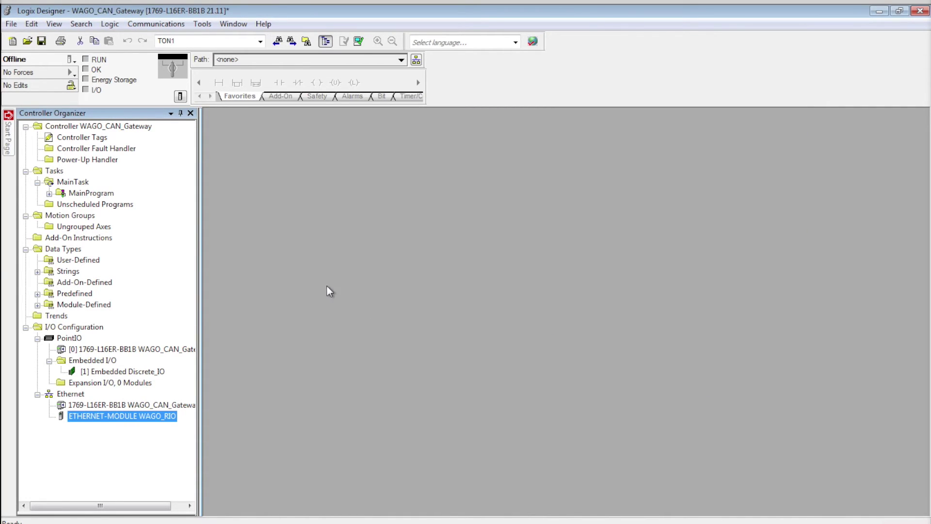
# Step: Import the WAGO_658_CANGateway_12Byte L5X from the 750-658 CAN Gateway Module library as an add-on instruction
pyautogui.rightClick(62, 237)
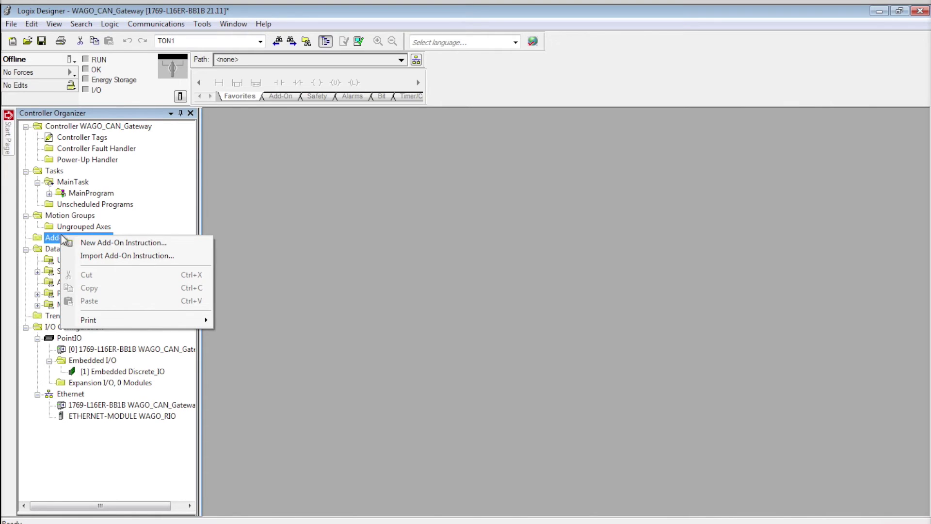
pyautogui.click(97, 256)
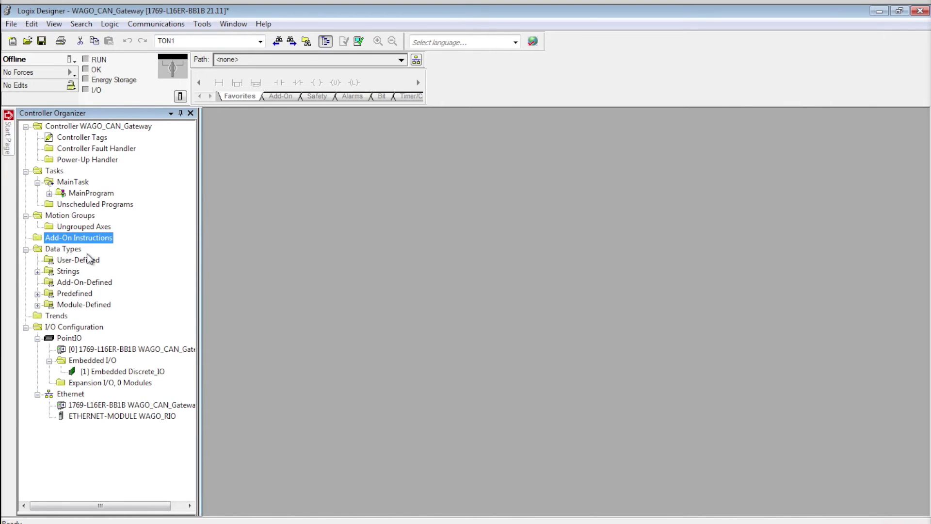
pyautogui.click(563, 222)
pyautogui.click(560, 365)
pyautogui.scroll(-2, 561, 349)
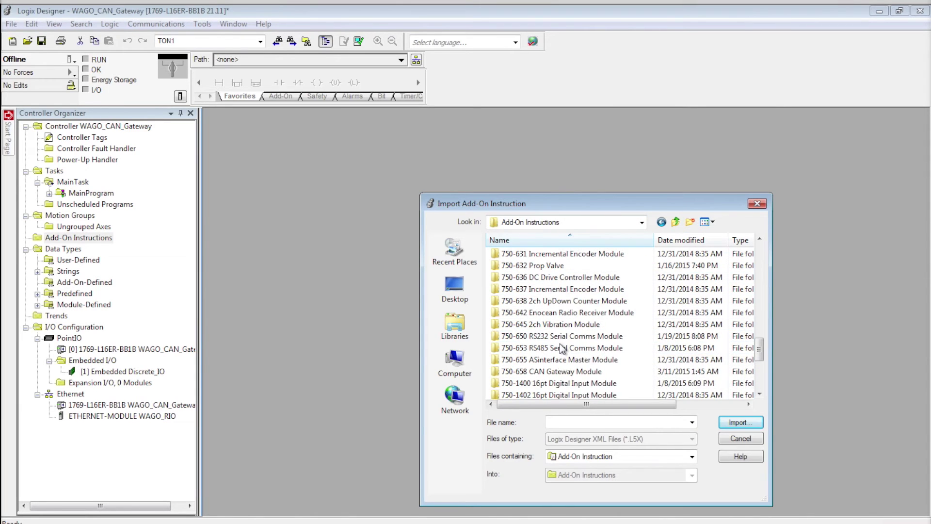
pyautogui.doubleClick(549, 371)
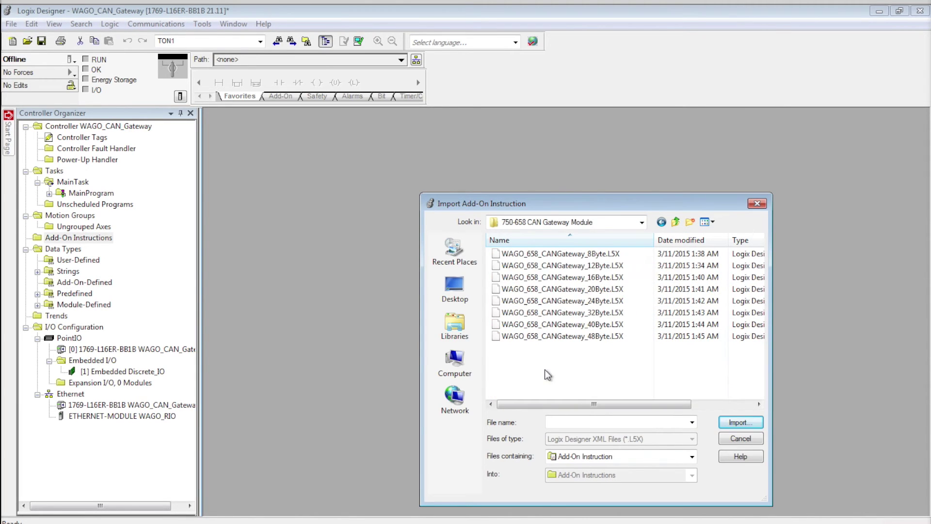
pyautogui.click(590, 266)
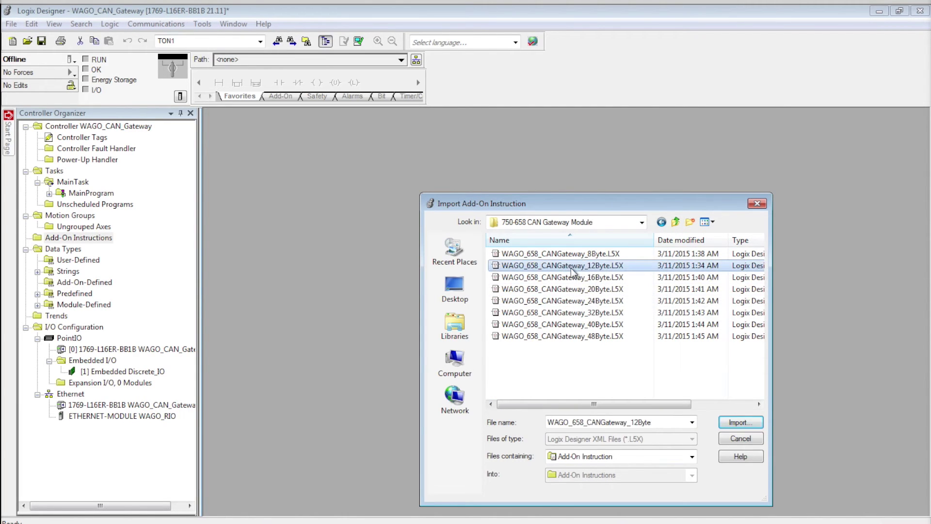
pyautogui.click(738, 422)
pyautogui.click(474, 346)
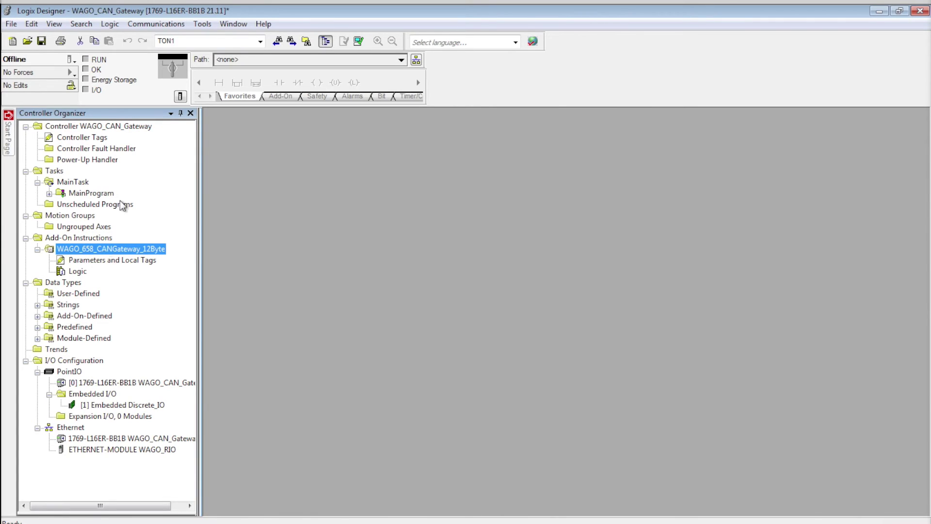
# Step: Open MainRoutine, enter a COP instruction on rung 0, and duplicate that rung
pyautogui.click(49, 193)
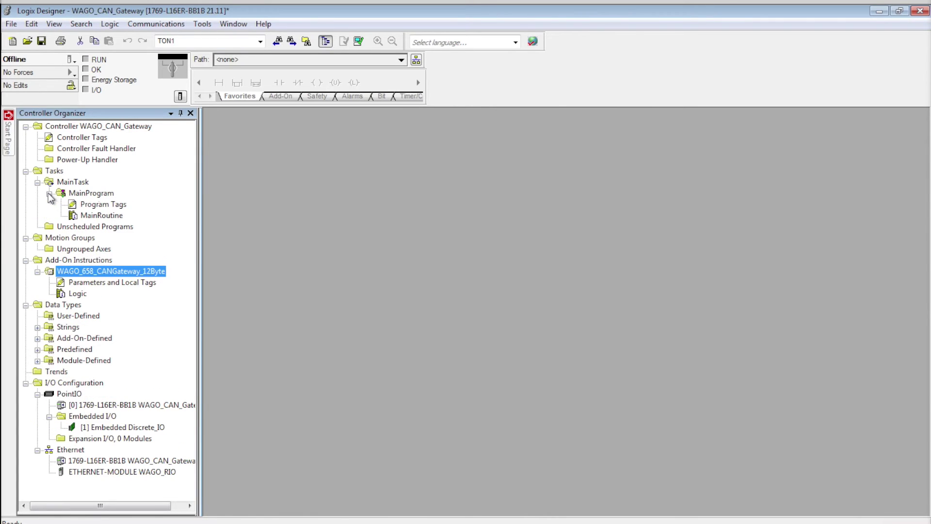
pyautogui.doubleClick(99, 217)
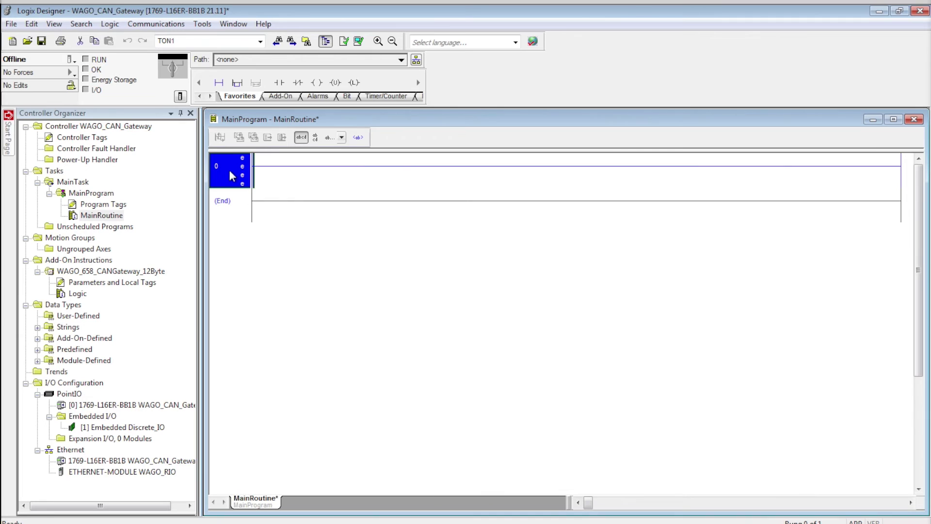
pyautogui.doubleClick(228, 168)
pyautogui.write('COP')
pyautogui.press('Return')
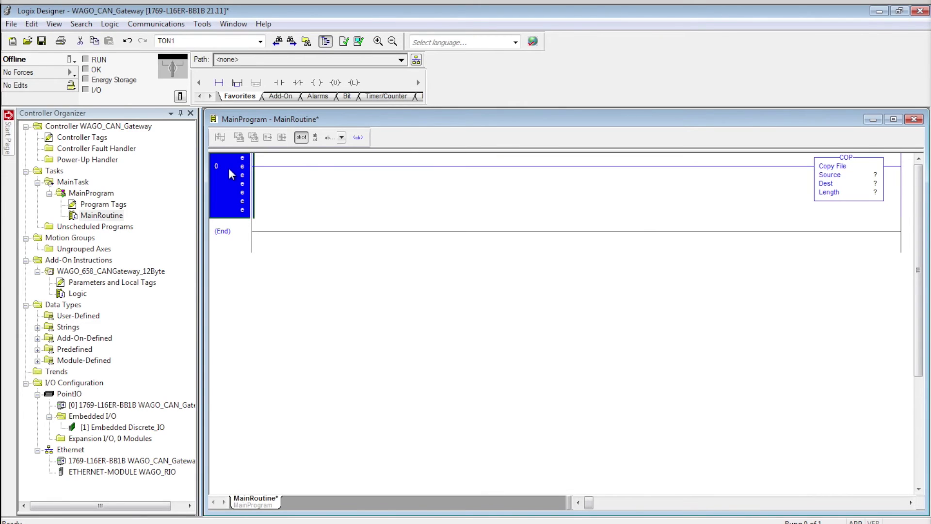
pyautogui.hotkey('ctrl', 'c')
pyautogui.hotkey('ctrl', 'v')
pyautogui.rightClick(237, 182)
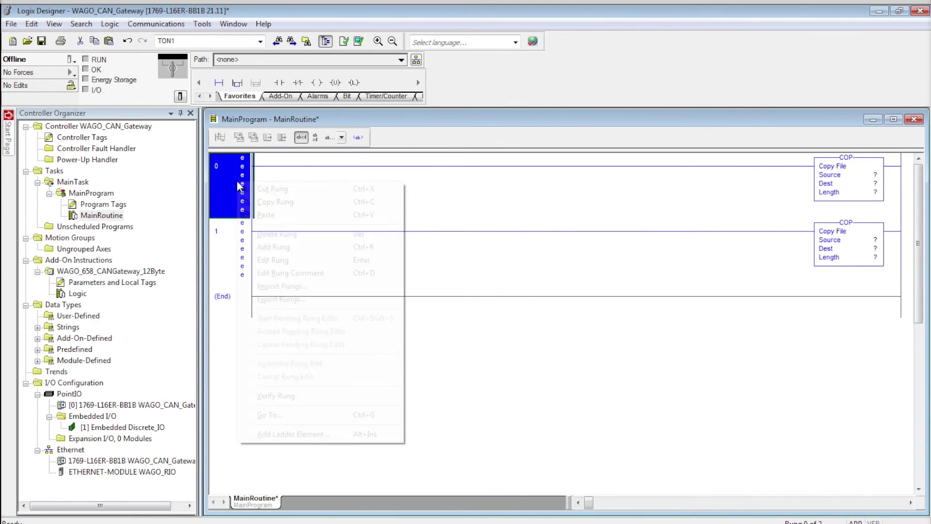
# Step: Add a rung after rung 0 holding WAGO_658_CANGateway_12Byte with instance tag my658
pyautogui.click(253, 247)
pyautogui.click(282, 96)
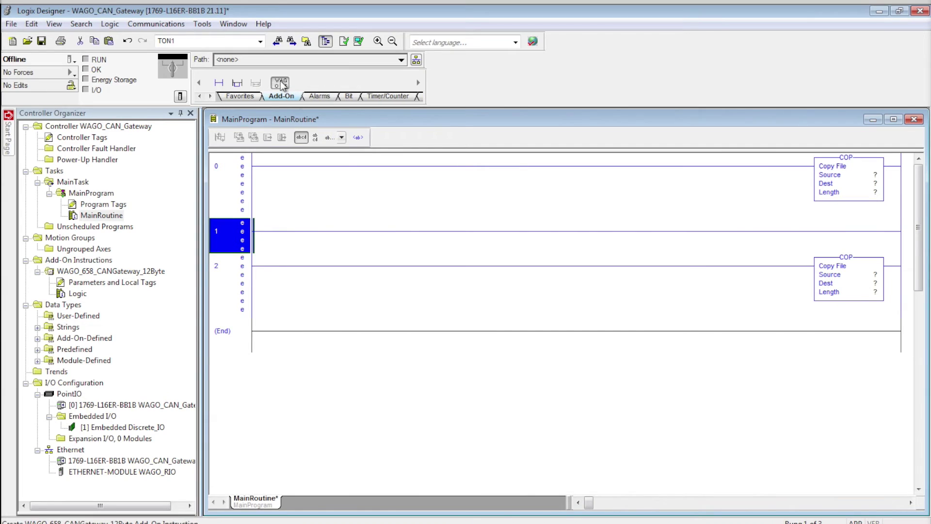
pyautogui.click(280, 82)
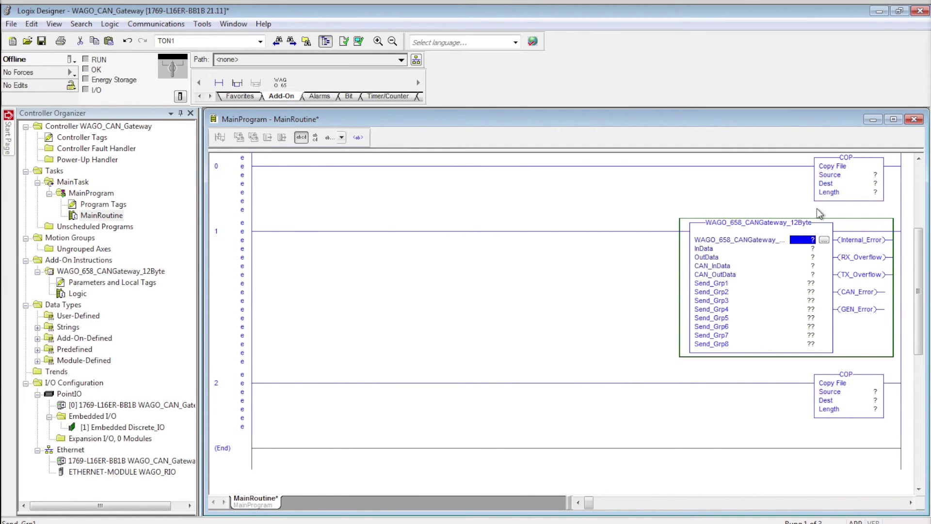
pyautogui.write('my658')
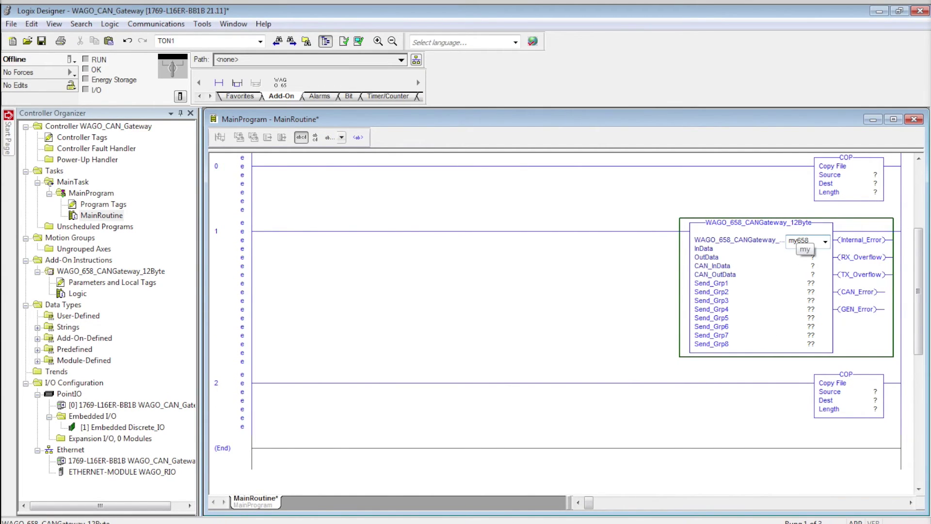
pyautogui.press('Return')
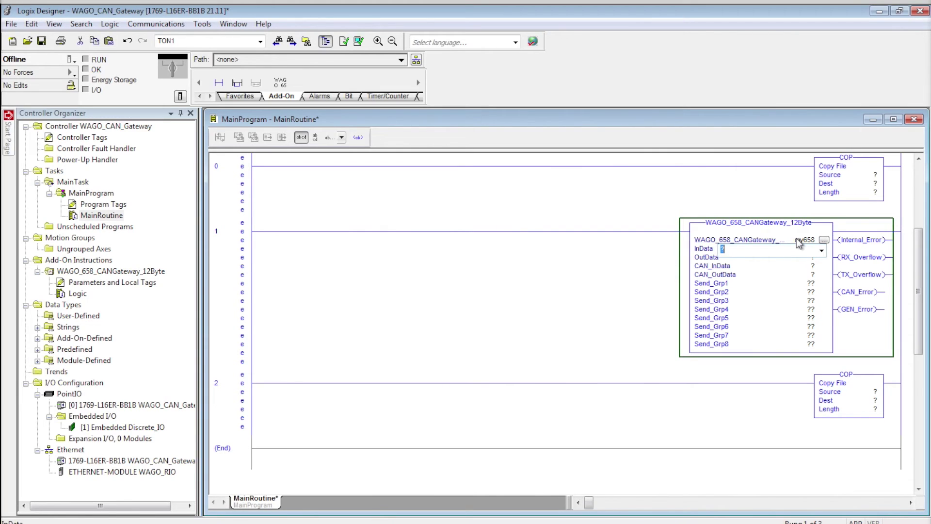
# Step: Enter InData, OutData, CAN_InData and CAN_OutData as the gateway instruction's remaining operands
pyautogui.write('WAG')
pyautogui.press('BackSpace')
pyautogui.press('BackSpace')
pyautogui.press('BackSpace')
pyautogui.press('BackSpace')
pyautogui.write('InData')
pyautogui.press('Return')
pyautogui.write('OPuData')
pyautogui.press('Return')
pyautogui.write('CA')
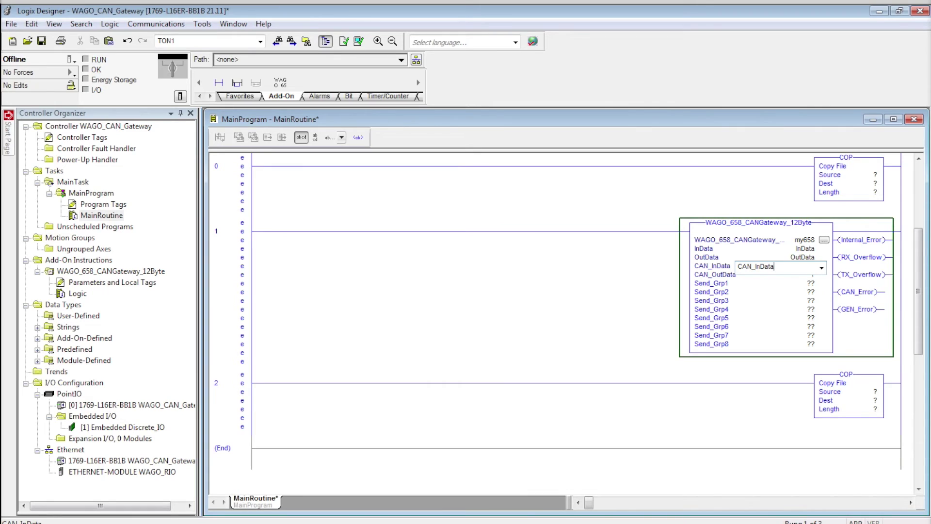
pyautogui.press('Return')
pyautogui.write('CAN_OutData')
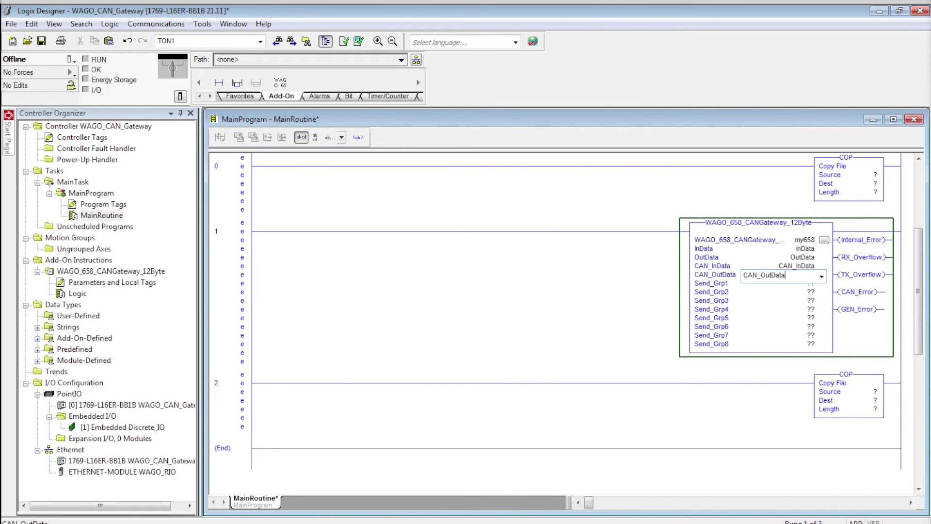
pyautogui.press('Return')
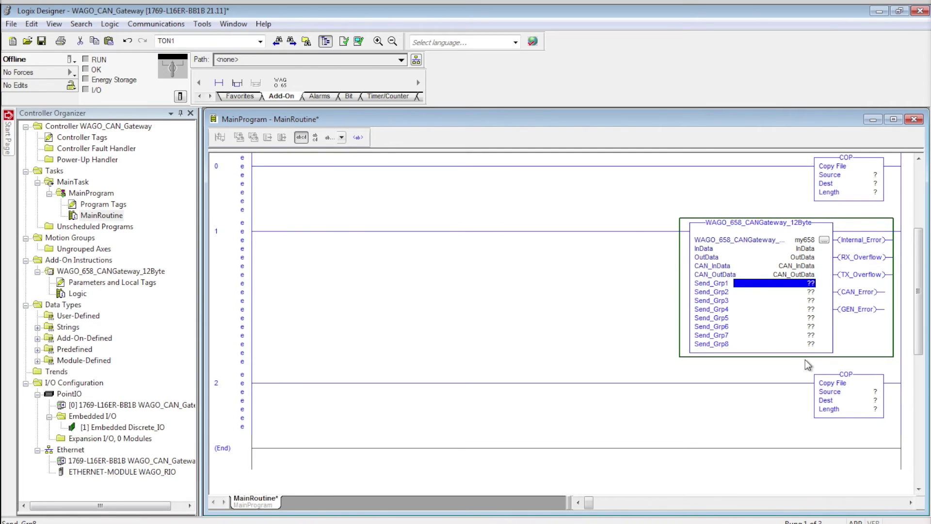
# Step: Create new tags for my658, InData, OutData, CAN_InData and CAN_OutData
pyautogui.rightClick(805, 241)
pyautogui.click(798, 245)
pyautogui.press('Return')
pyautogui.rightClick(806, 248)
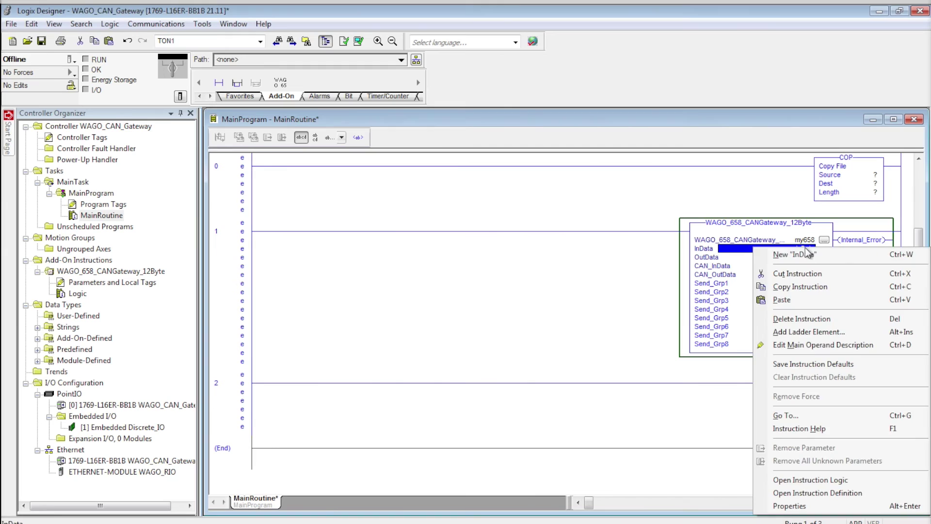
pyautogui.click(796, 256)
pyautogui.press('Return')
pyautogui.rightClick(800, 258)
pyautogui.click(798, 265)
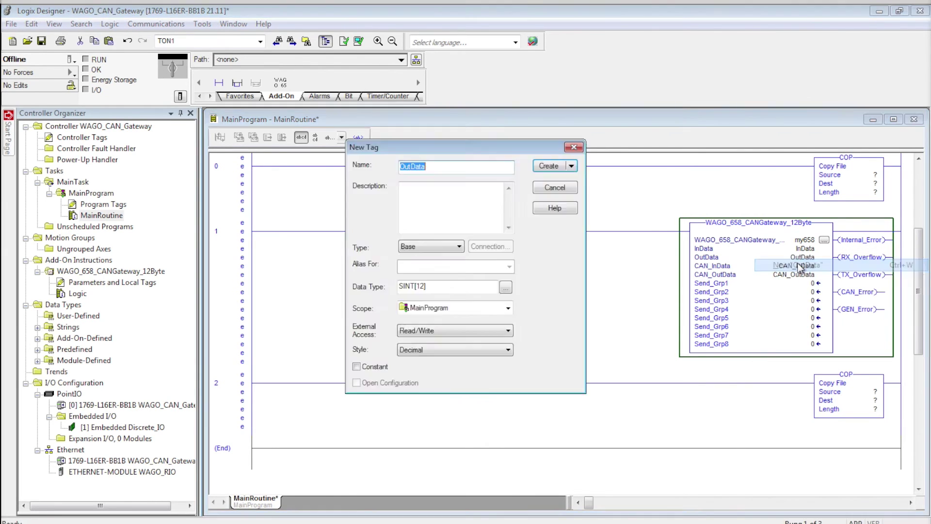
pyautogui.press('Return')
pyautogui.rightClick(800, 266)
pyautogui.click(799, 274)
pyautogui.press('Return')
pyautogui.rightClick(801, 275)
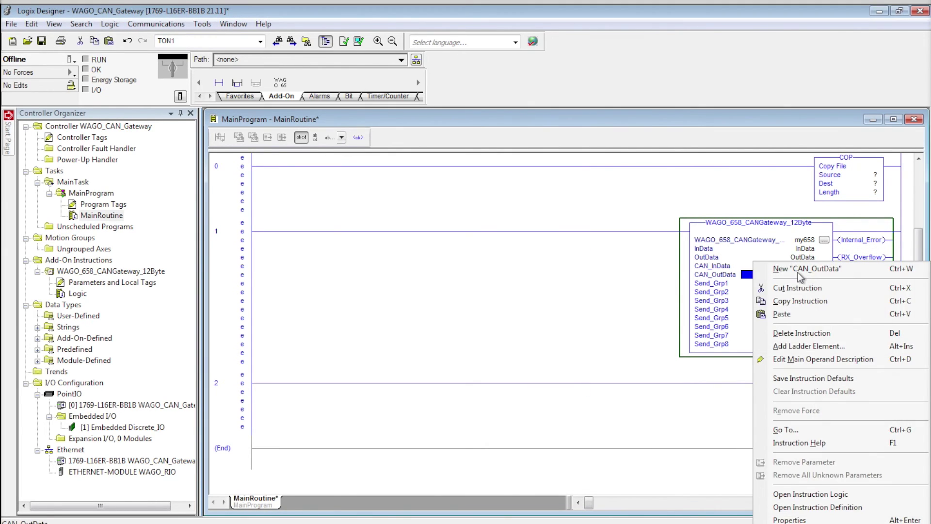
pyautogui.click(796, 267)
pyautogui.press('Return')
# Step: Set the rung 0 COP Source to WAGO_RIO:I.Data[0] from the tag browser
pyautogui.click(863, 175)
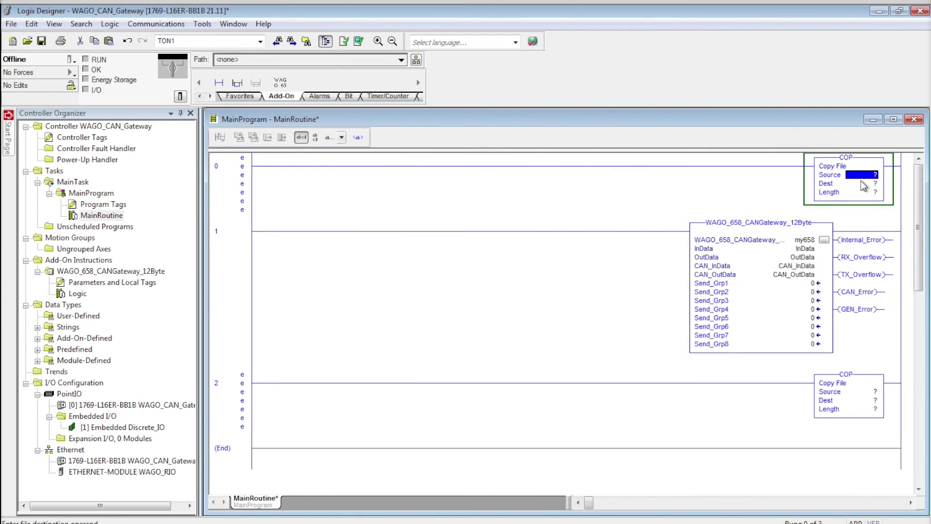
pyautogui.rightClick(865, 176)
pyautogui.press('Escape')
pyautogui.doubleClick(865, 176)
pyautogui.click(885, 177)
pyautogui.scroll(-1, 727, 291)
pyautogui.click(718, 300)
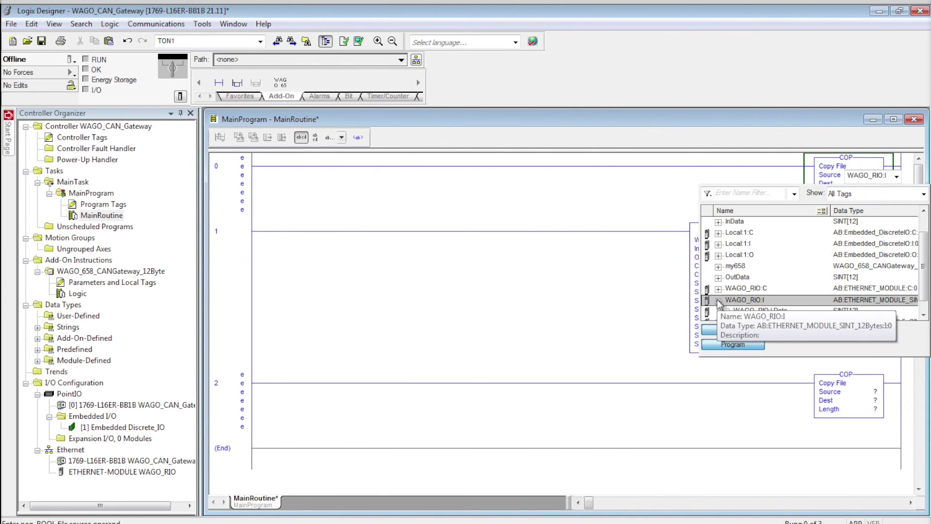
pyautogui.click(726, 299)
pyautogui.click(762, 310)
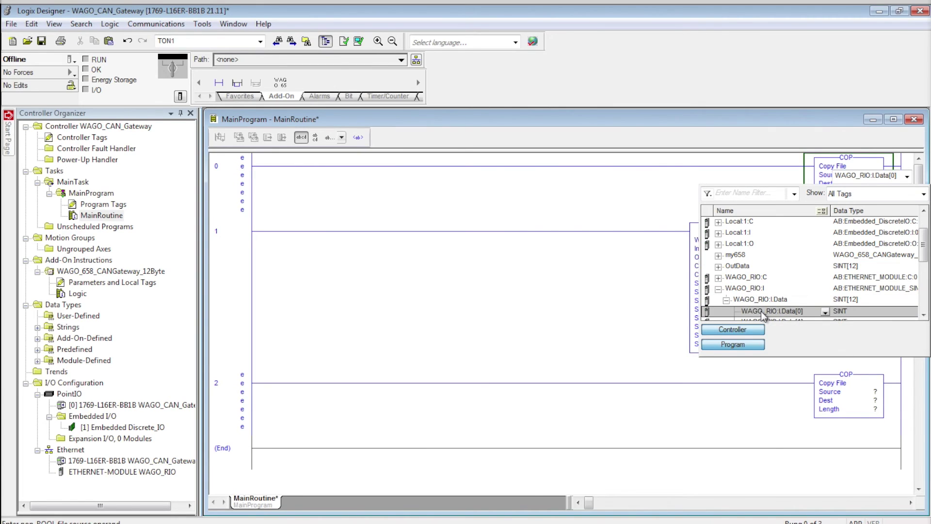
pyautogui.press('Return')
pyautogui.press('Return')
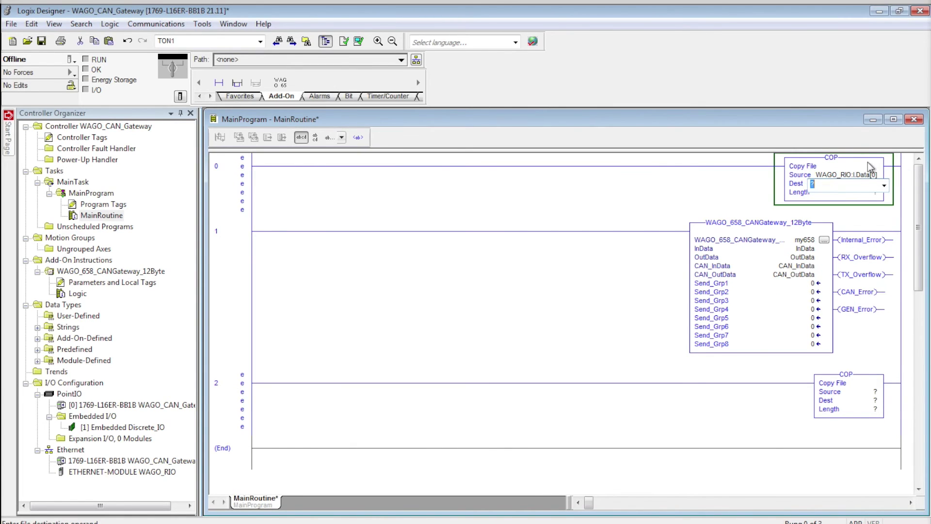
# Step: Set the rung 0 COP Dest to InData[0] and its Length to 12
pyautogui.click(884, 185)
pyautogui.click(718, 253)
pyautogui.click(741, 263)
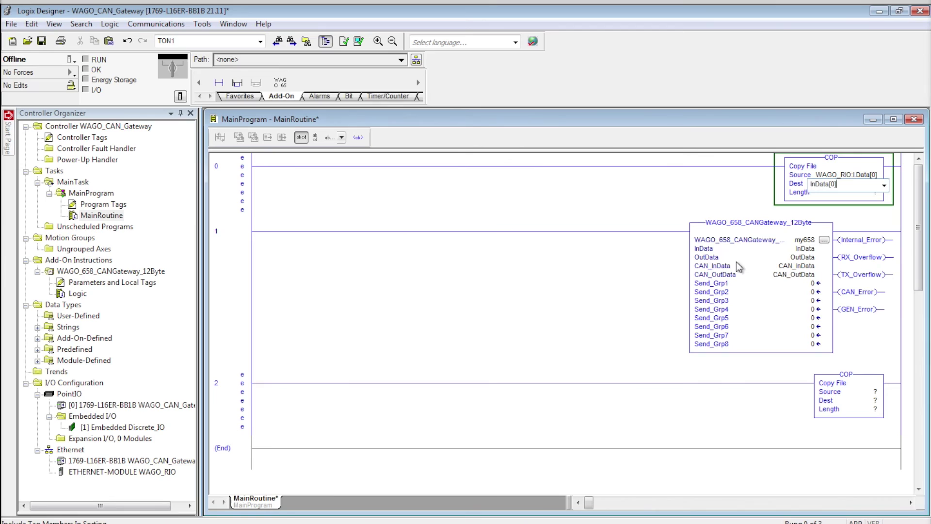
pyautogui.press('Return')
pyautogui.write('12')
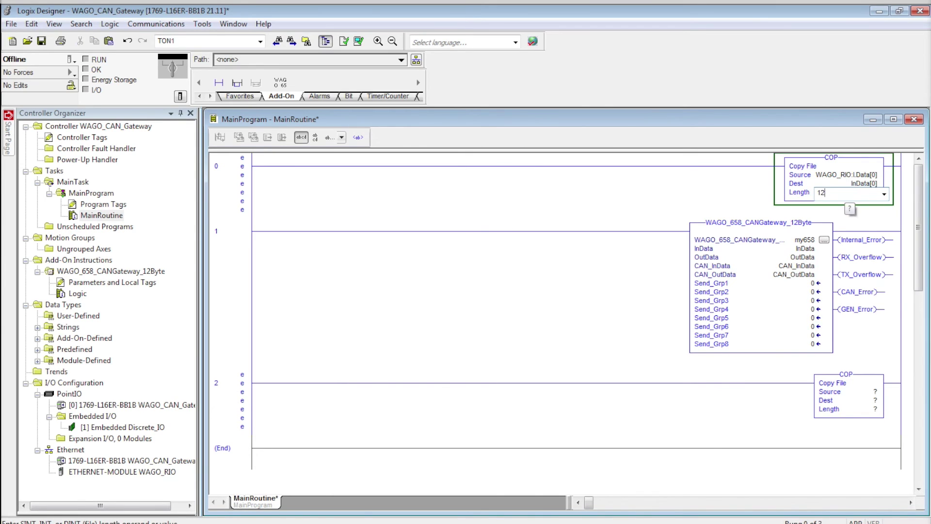
pyautogui.press('Return')
pyautogui.click(866, 392)
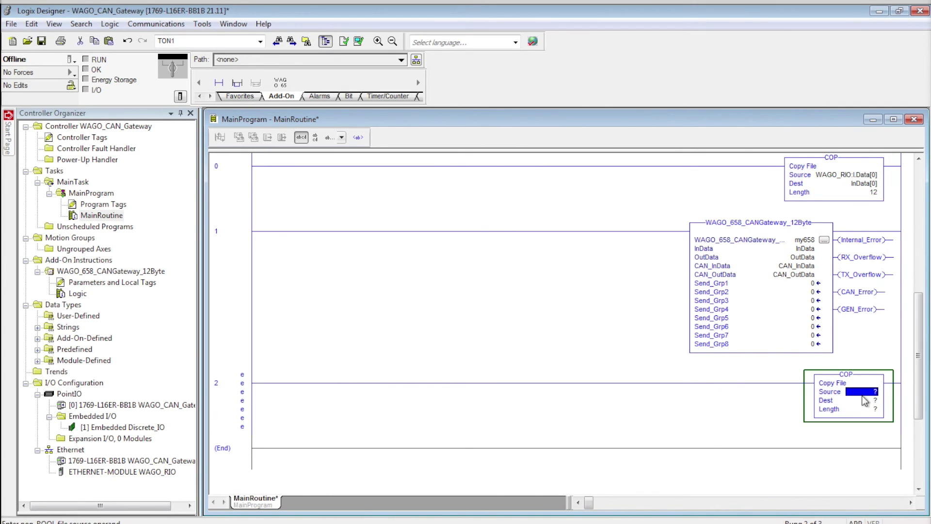
# Step: Set the rung 2 COP Source to OutData[0]
pyautogui.click(866, 393)
pyautogui.click(885, 392)
pyautogui.click(719, 329)
pyautogui.doubleClick(737, 328)
# Step: Set the rung 2 COP Dest to WAGO_RIO:O.Data[0] and its Length to 12
pyautogui.click(873, 401)
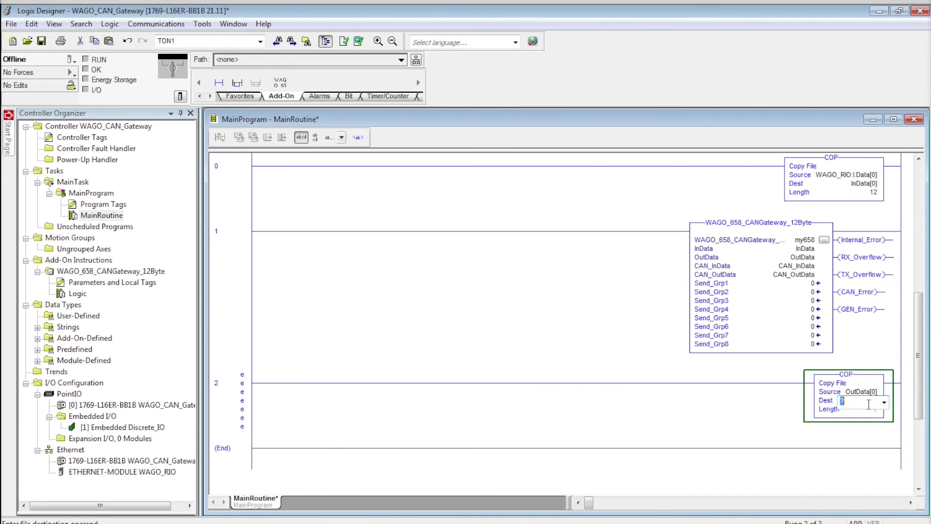
pyautogui.click(884, 403)
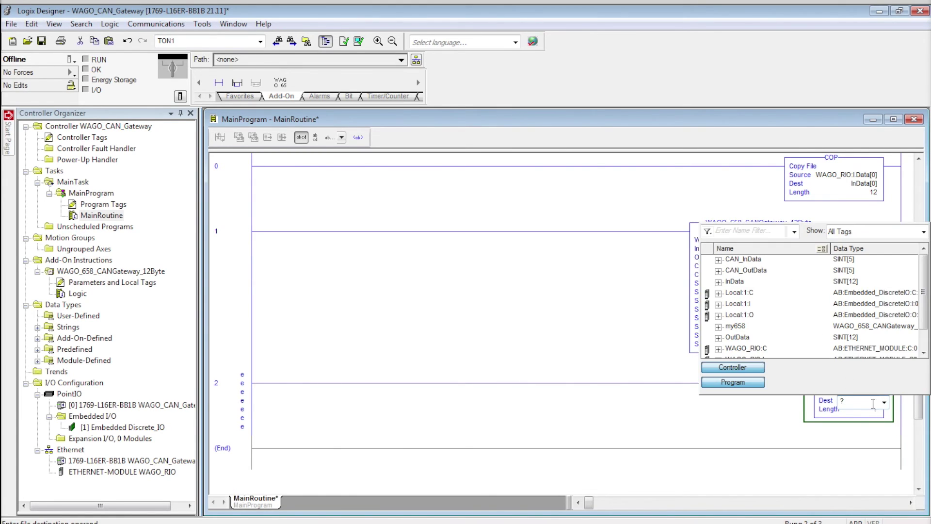
pyautogui.scroll(-1, 725, 335)
pyautogui.click(719, 338)
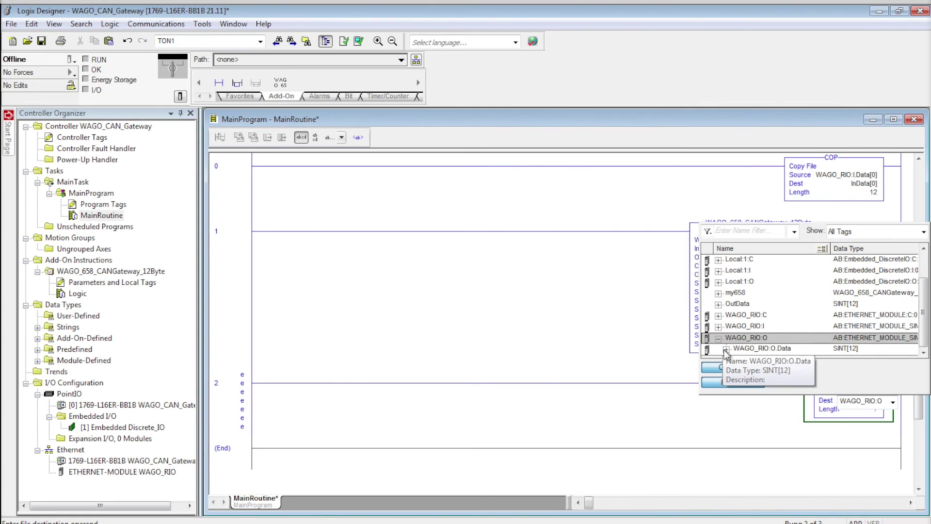
pyautogui.click(727, 348)
pyautogui.doubleClick(774, 320)
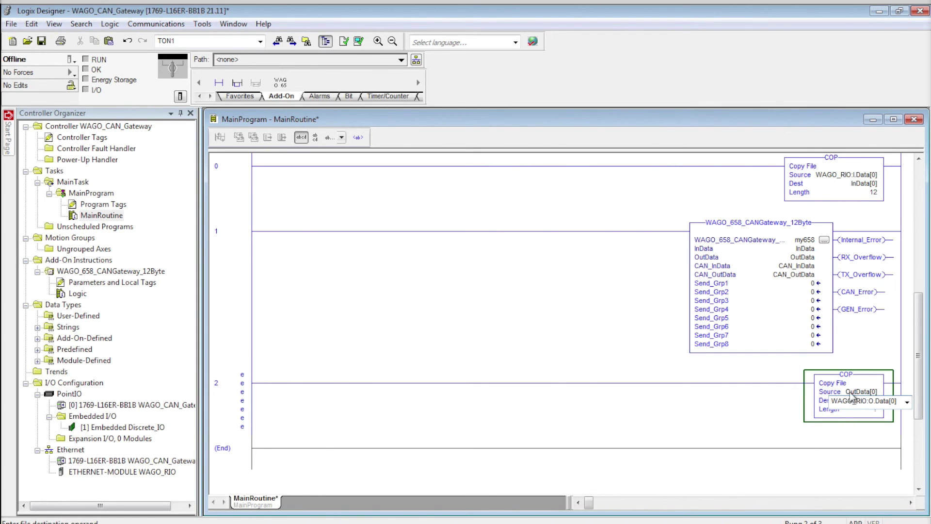
pyautogui.press('Return')
pyautogui.press('BackSpace')
pyautogui.write('12')
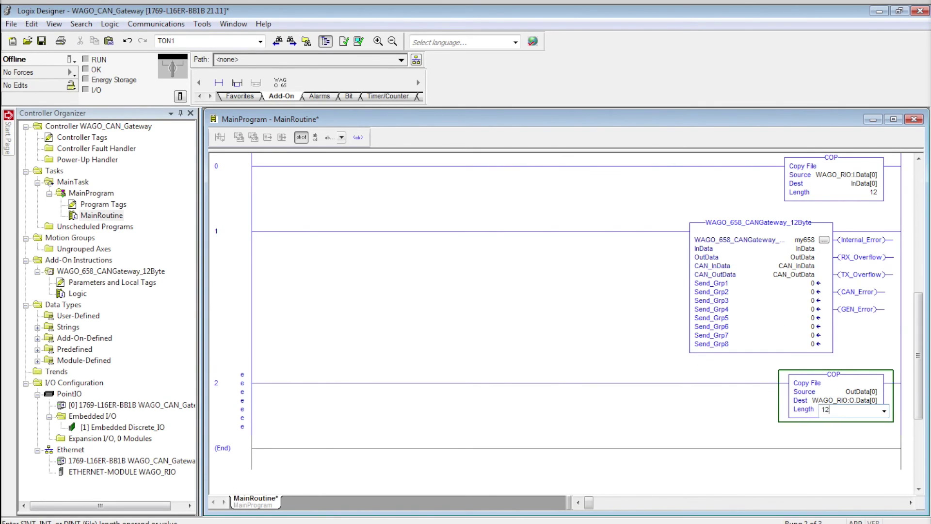
pyautogui.press('Return')
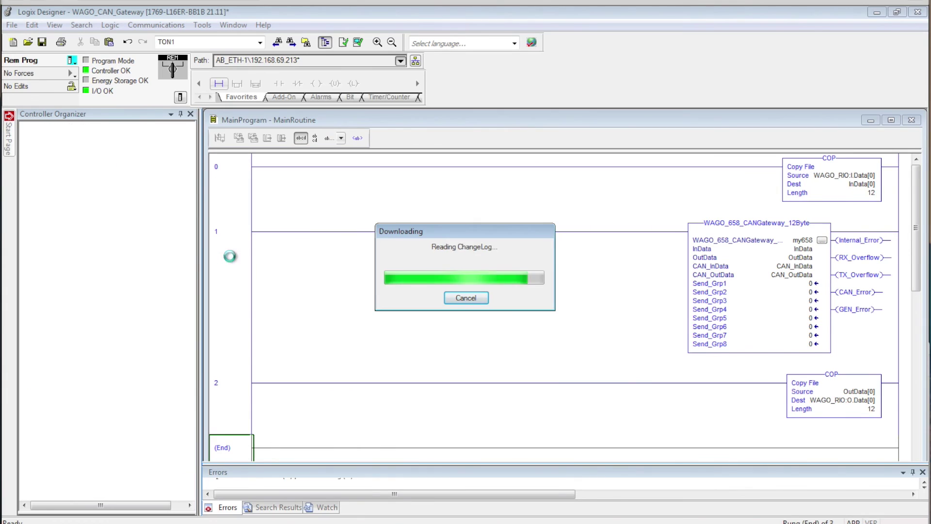
# Step: Return the downloaded controller to Remote Run and open MainProgram's program tags
pyautogui.click(505, 300)
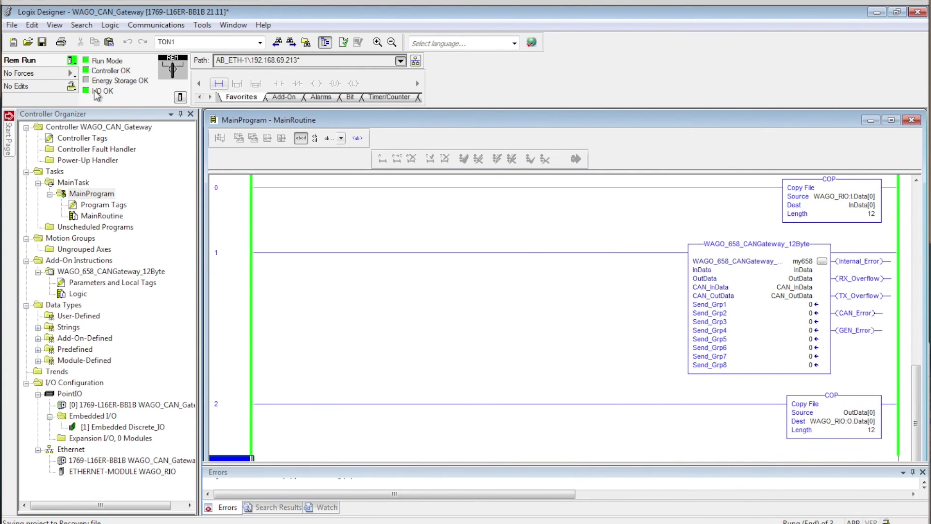
pyautogui.doubleClick(99, 204)
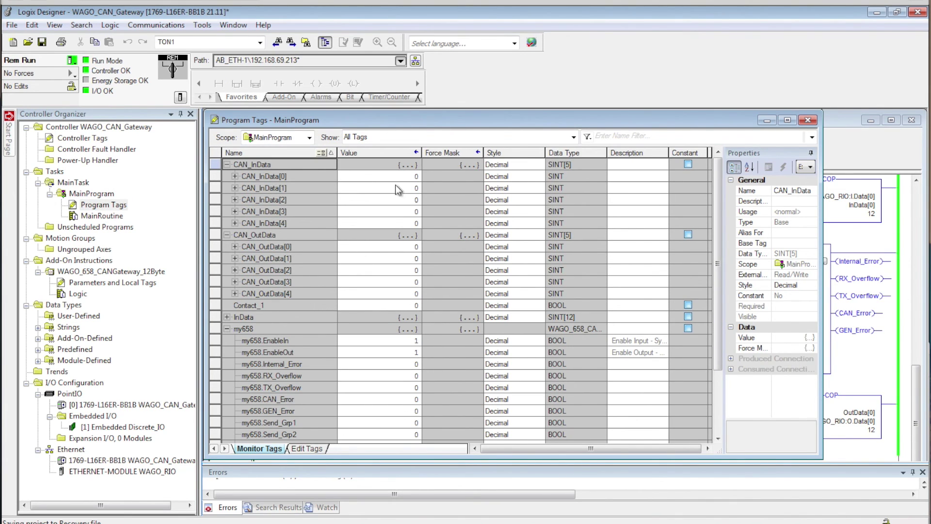
# Step: Enter values 1, 2, 3, 4, 5 into CAN_OutData[0] through [4]
pyautogui.click(398, 247)
pyautogui.write('1')
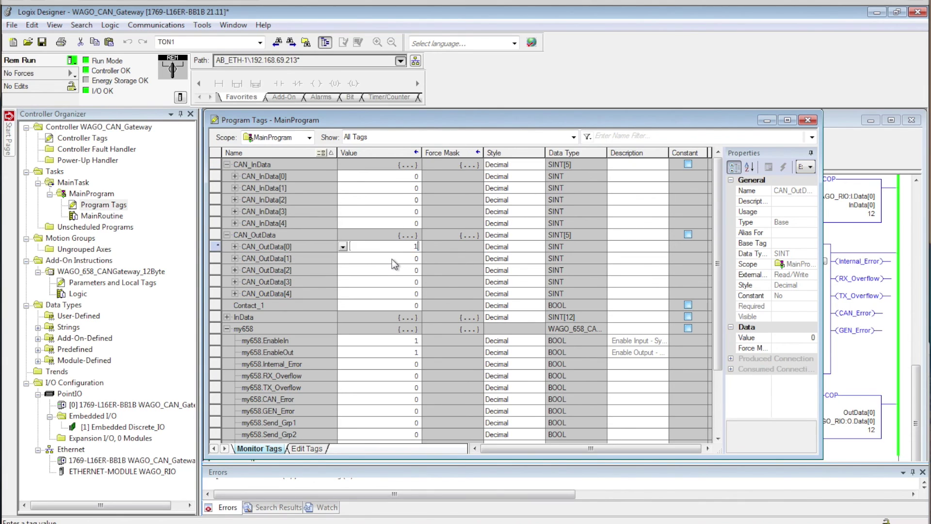
pyautogui.press('Return')
pyautogui.write('2')
pyautogui.press('Return')
pyautogui.write('3')
pyautogui.press('Return')
pyautogui.write('4 5')
# Step: Set my658.Send_Grp1 to 1, then switch to the Arduino IDE window
pyautogui.press('Return')
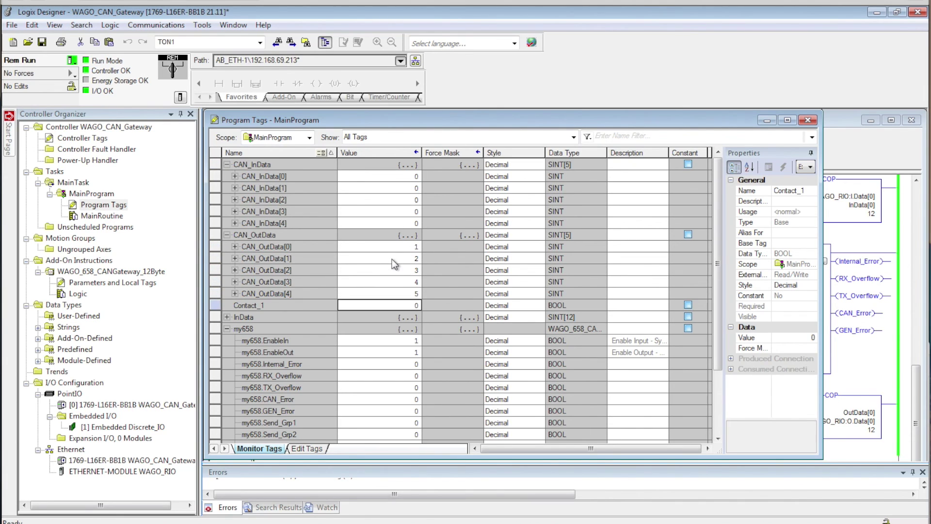
pyautogui.scroll(-1, 377, 395)
pyautogui.click(377, 396)
pyautogui.write('1')
pyautogui.press('Return')
pyautogui.scroll(2, 393, 218)
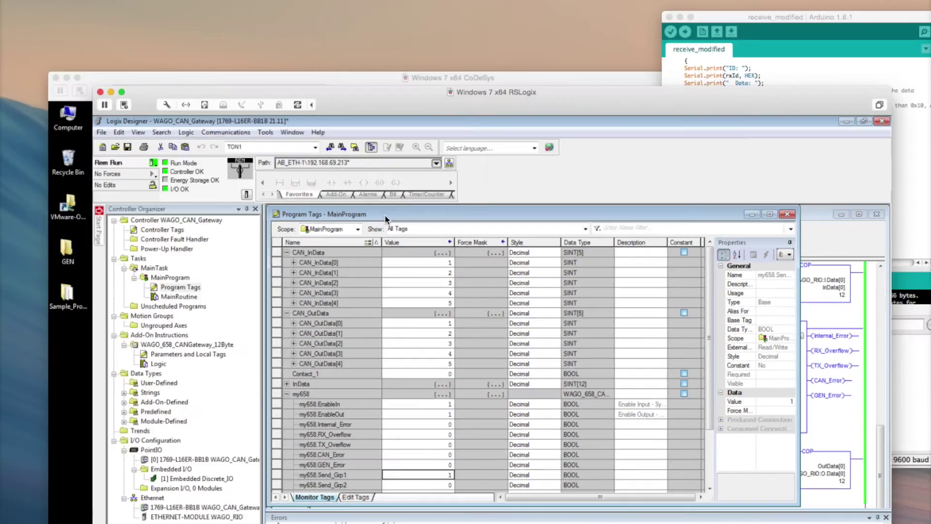
pyautogui.hotkey('ctrl', 'Up')
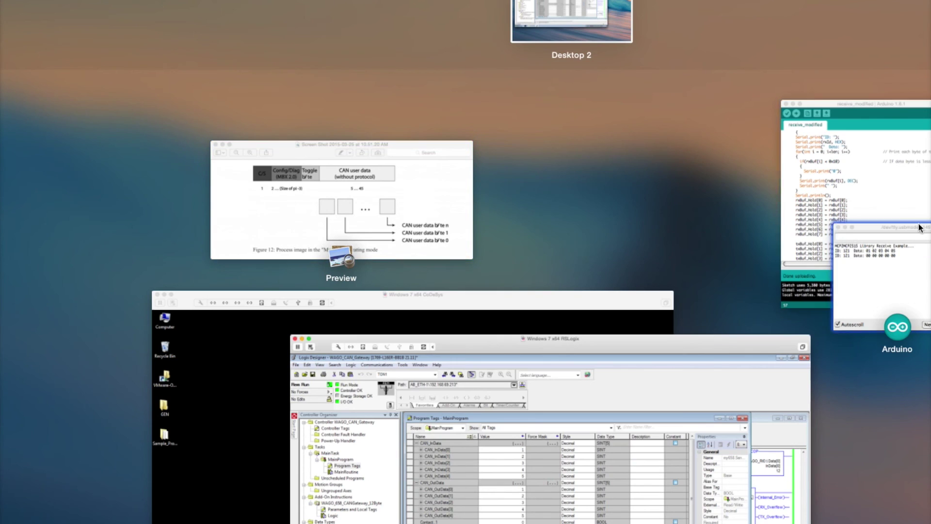
pyautogui.click(852, 218)
# Step: Open the serial monitor, then resend CAN_OutData as 10, 15, 20, 25, 30 with Send_Grp1 set to 1
pyautogui.click(914, 3)
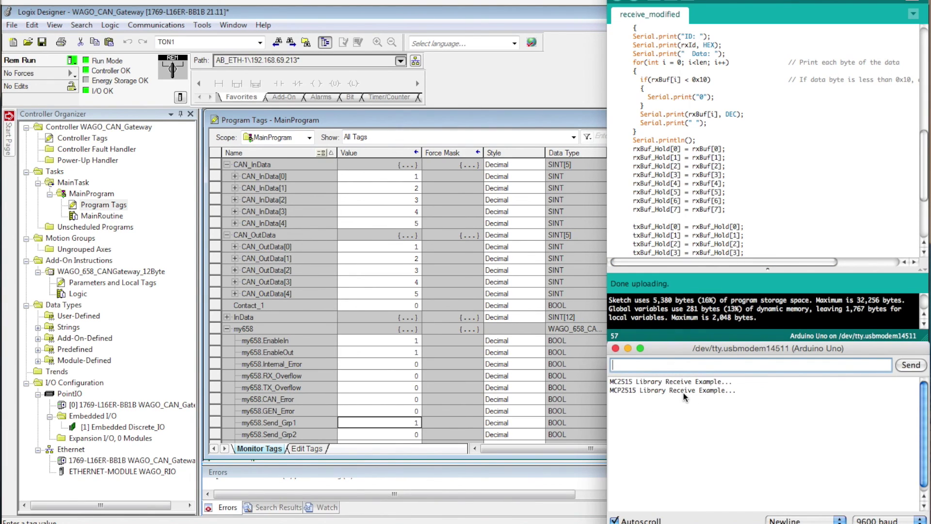
pyautogui.click(567, 306)
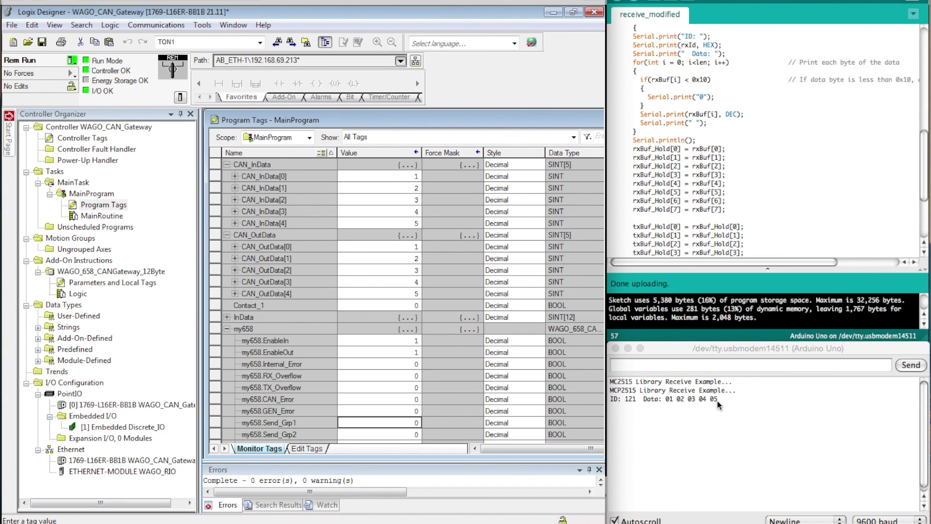
pyautogui.click(390, 248)
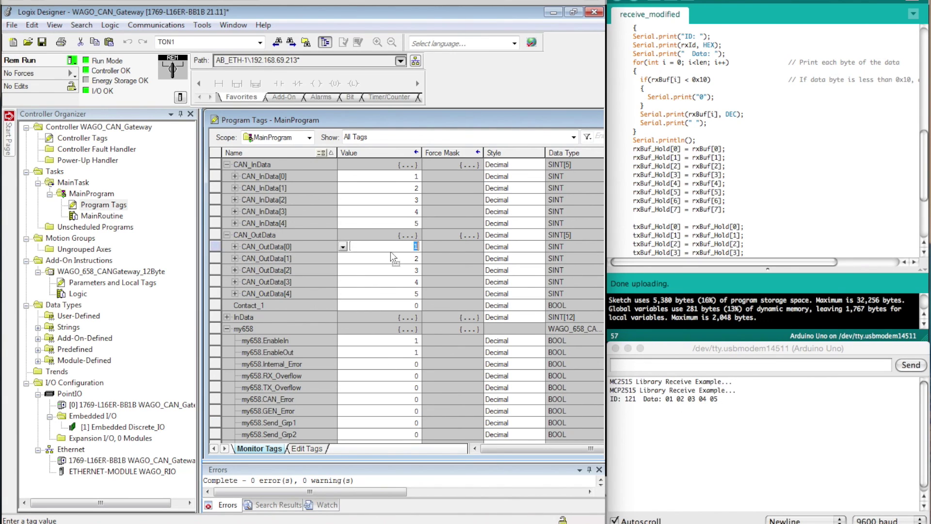
pyautogui.write('10')
pyautogui.press('Return')
pyautogui.write('15')
pyautogui.press('Return')
pyautogui.write('20')
pyautogui.press('Return')
pyautogui.write('25')
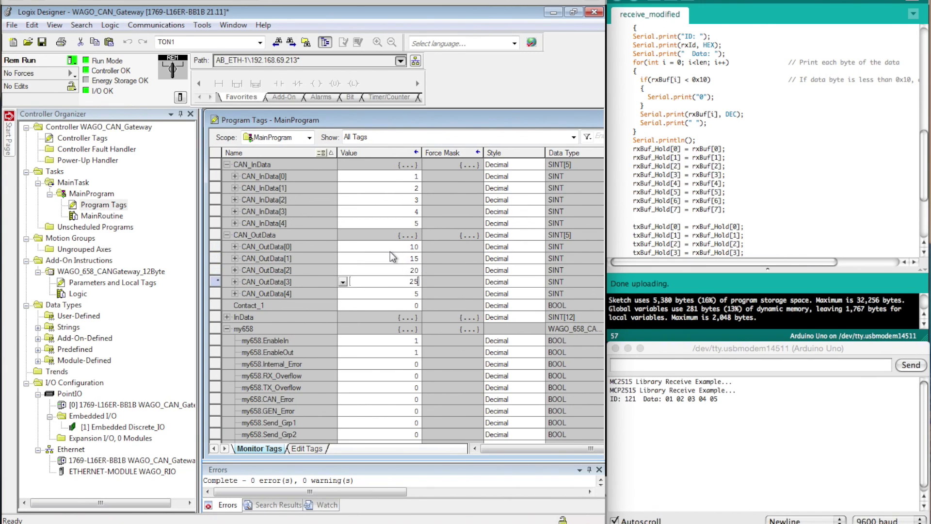
pyautogui.press('Return')
pyautogui.write('30')
pyautogui.press('Return')
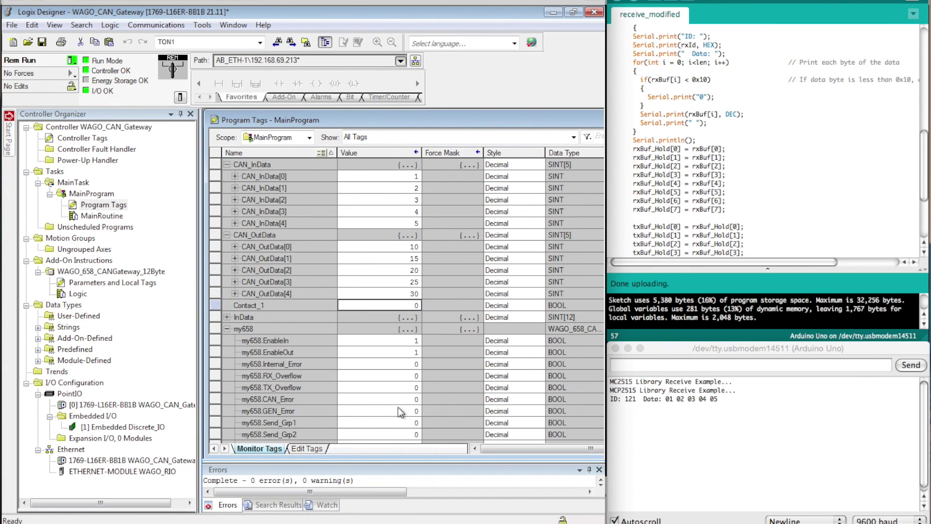
pyautogui.click(398, 422)
pyautogui.write('1')
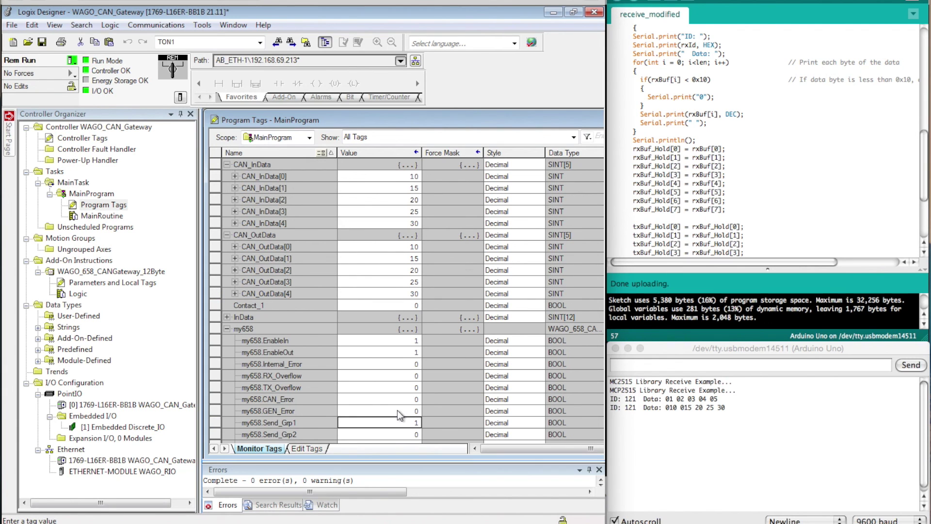